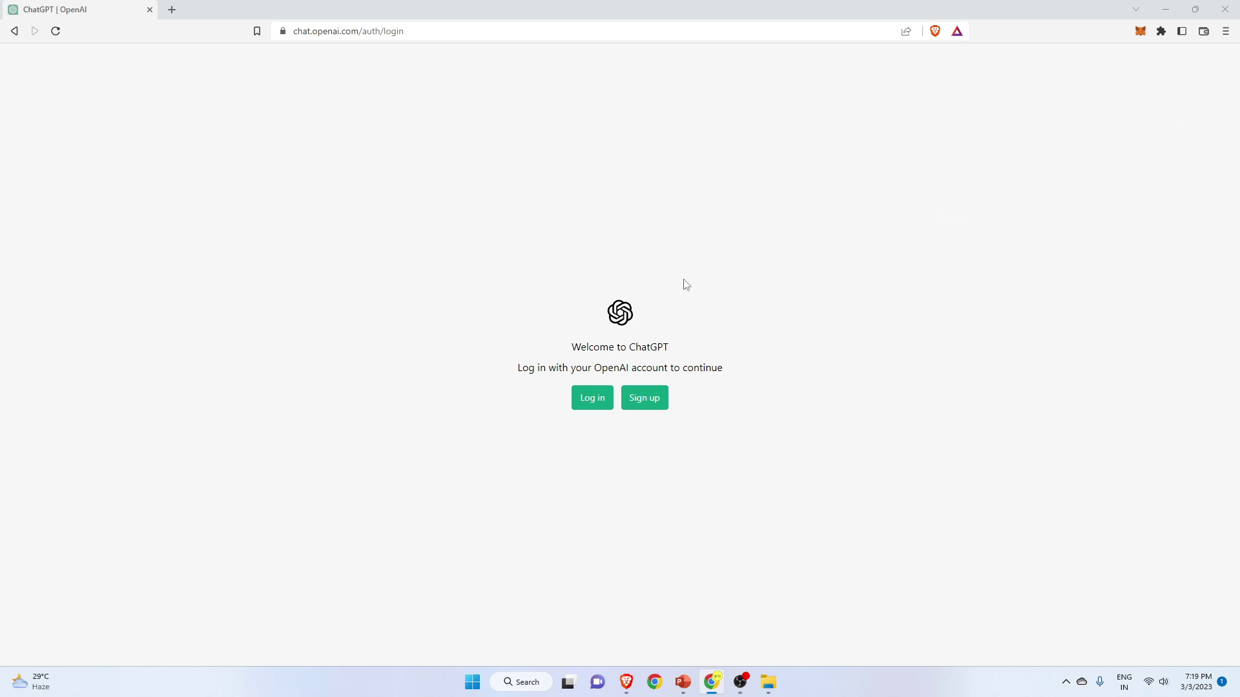
Highlight the welcome text and web address on the ChatGPT landing page.
{"action": "left_click_drag", "start_coordinate": [591, 368], "coordinate": [628, 369]}
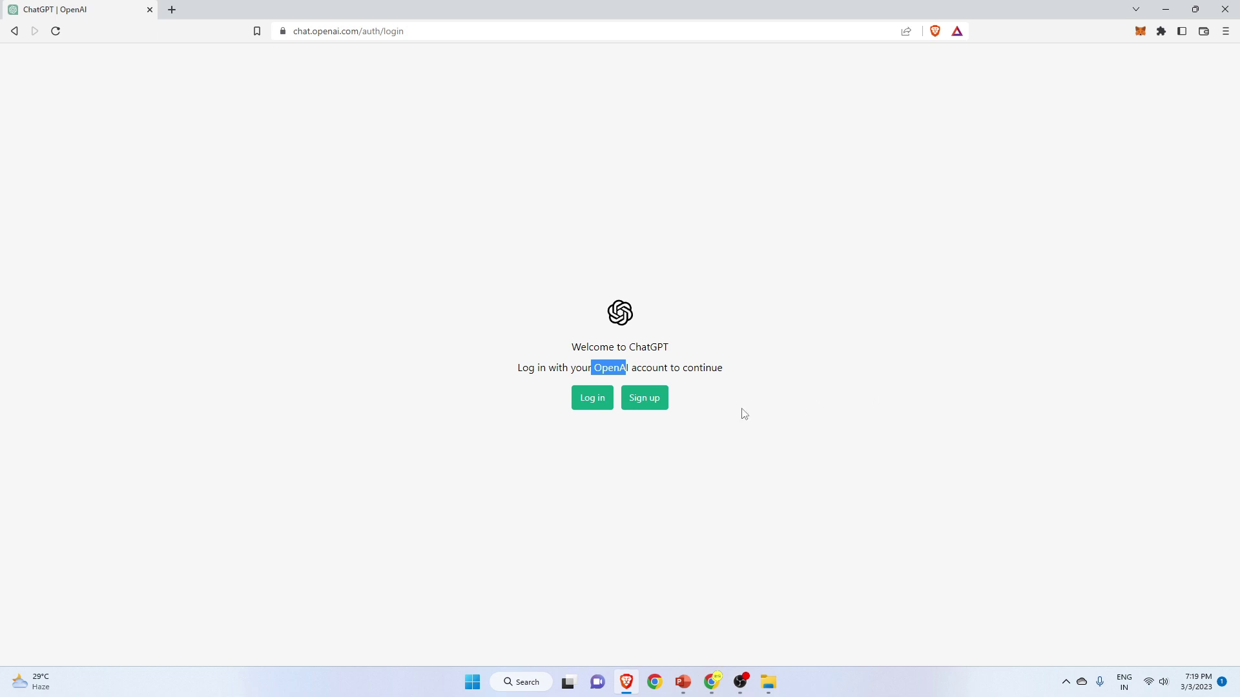
{"action": "left_click", "coordinate": [426, 31]}
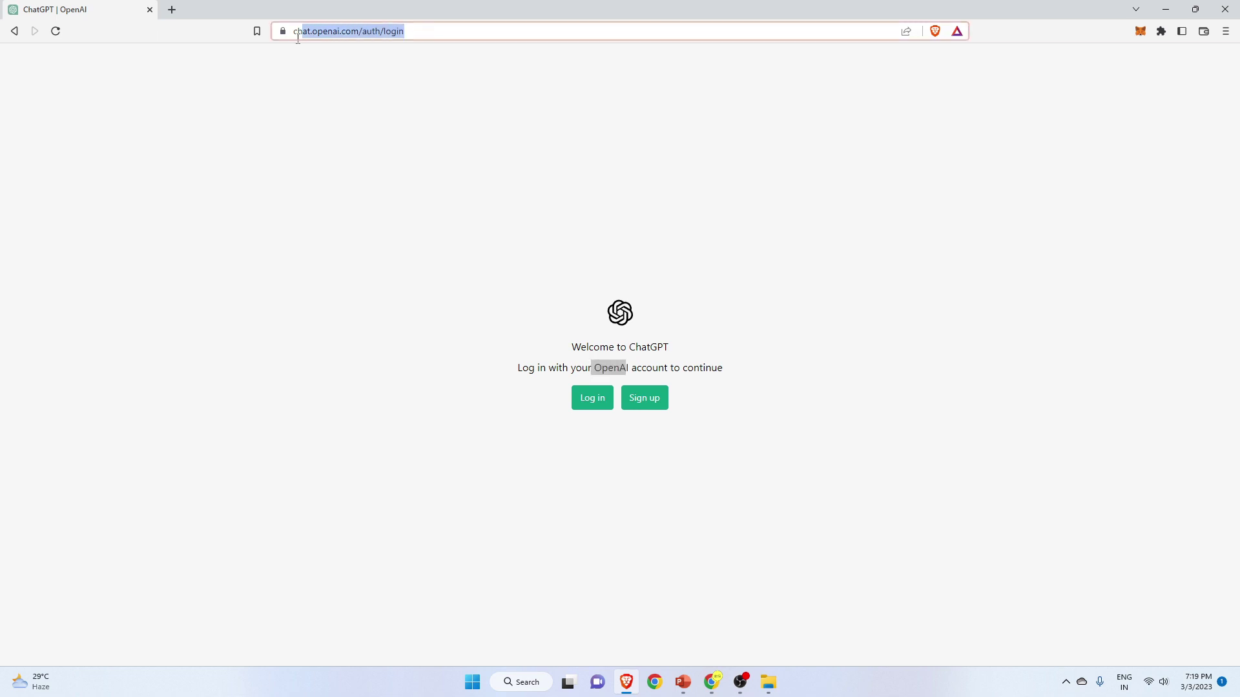
{"action": "left_click", "coordinate": [321, 79]}
{"action": "left_click_drag", "start_coordinate": [294, 31], "coordinate": [363, 31]}
{"action": "left_click", "coordinate": [594, 282]}
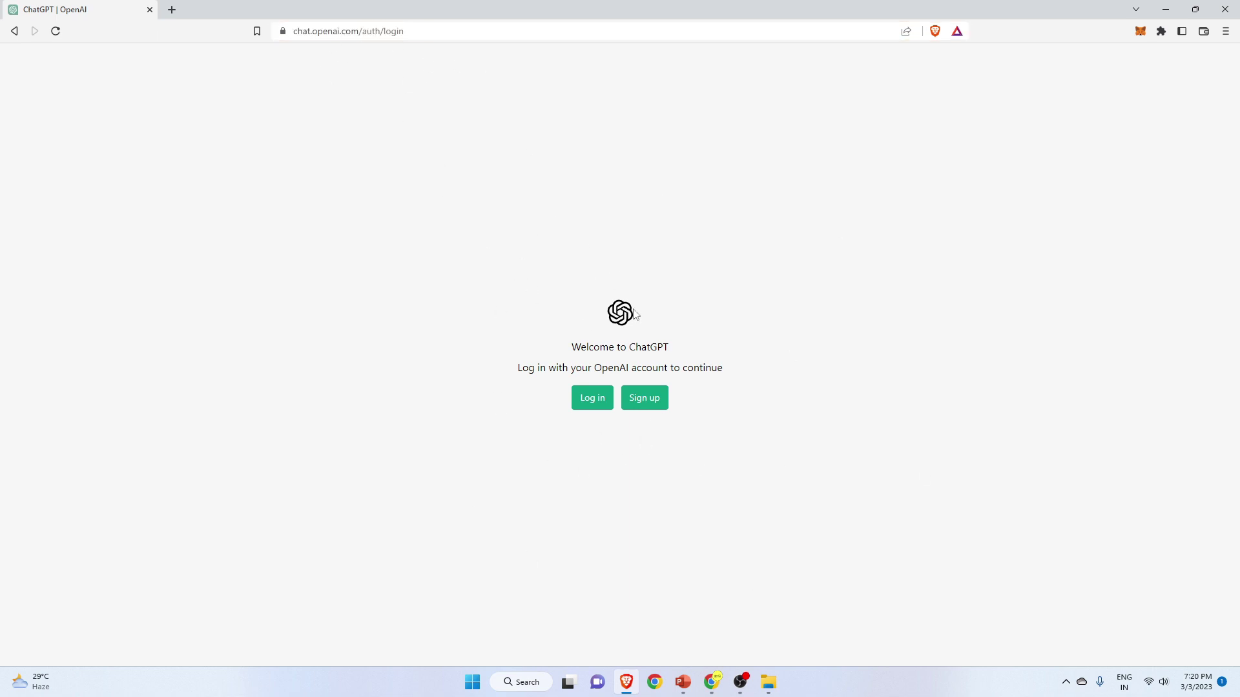
{"action": "left_click_drag", "start_coordinate": [448, 322], "coordinate": [636, 465]}
{"action": "left_click", "coordinate": [626, 397]}
{"action": "left_click_drag", "start_coordinate": [628, 347], "coordinate": [714, 366]}
{"action": "left_click", "coordinate": [714, 366]}
Log in with the saved account e-mail and the account password.
{"action": "left_click", "coordinate": [600, 408]}
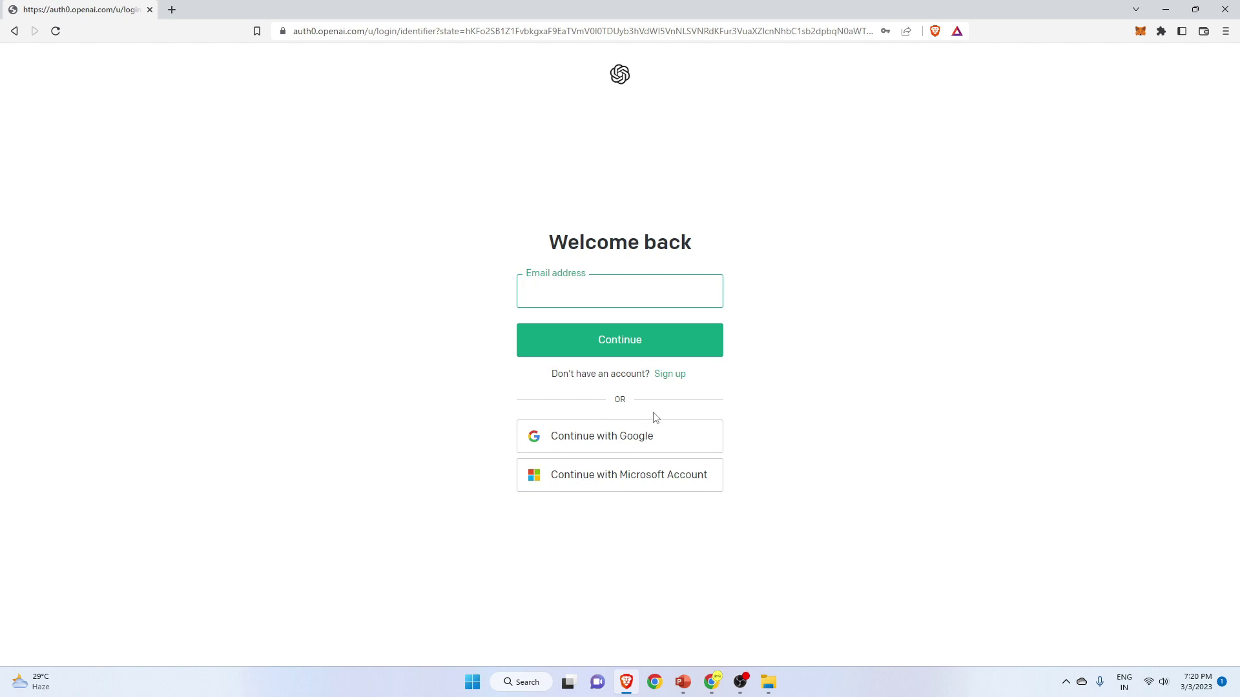
{"action": "left_click", "coordinate": [581, 297]}
{"action": "left_click", "coordinate": [614, 331]}
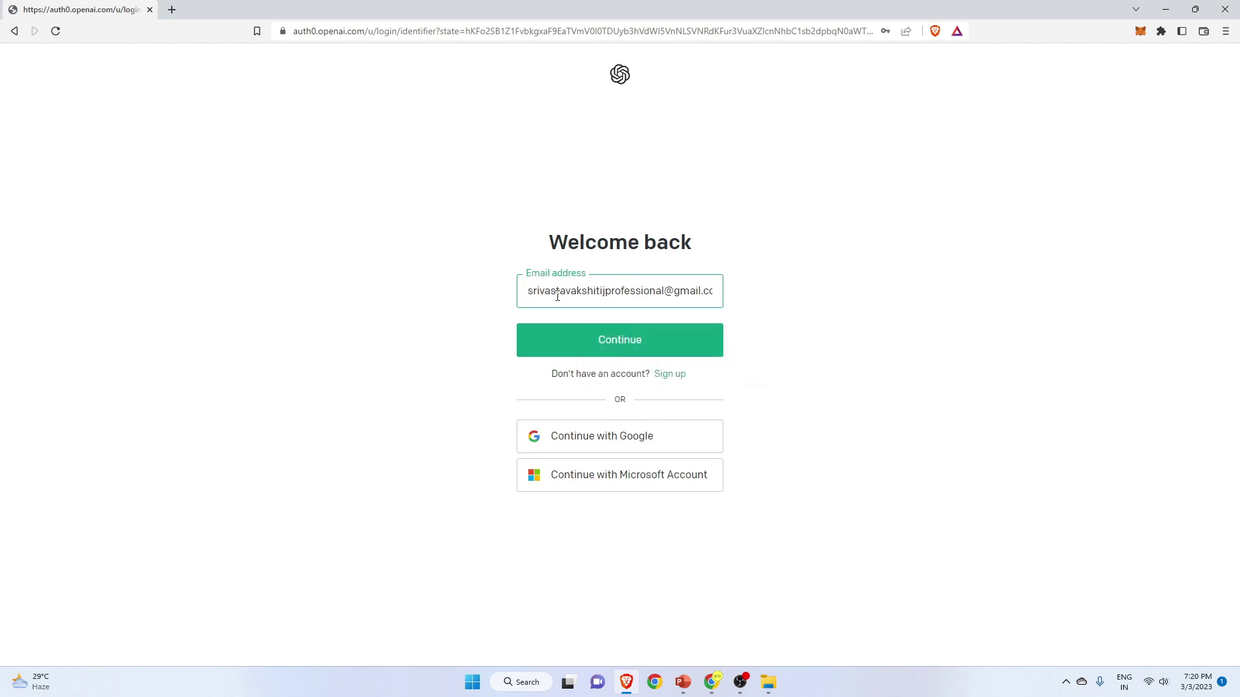
{"action": "left_click", "coordinate": [614, 342]}
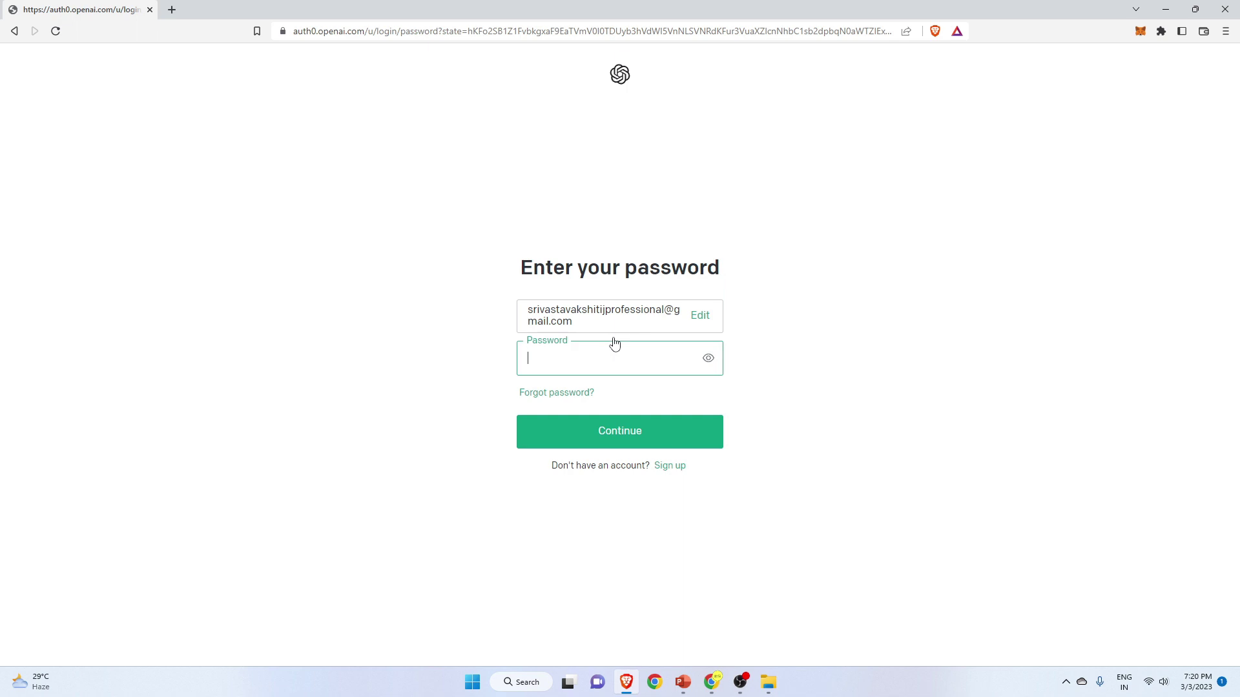
{"action": "left_click", "coordinate": [606, 362]}
{"action": "type", "text": "•••••••••••"}
{"action": "left_click", "coordinate": [599, 435]}
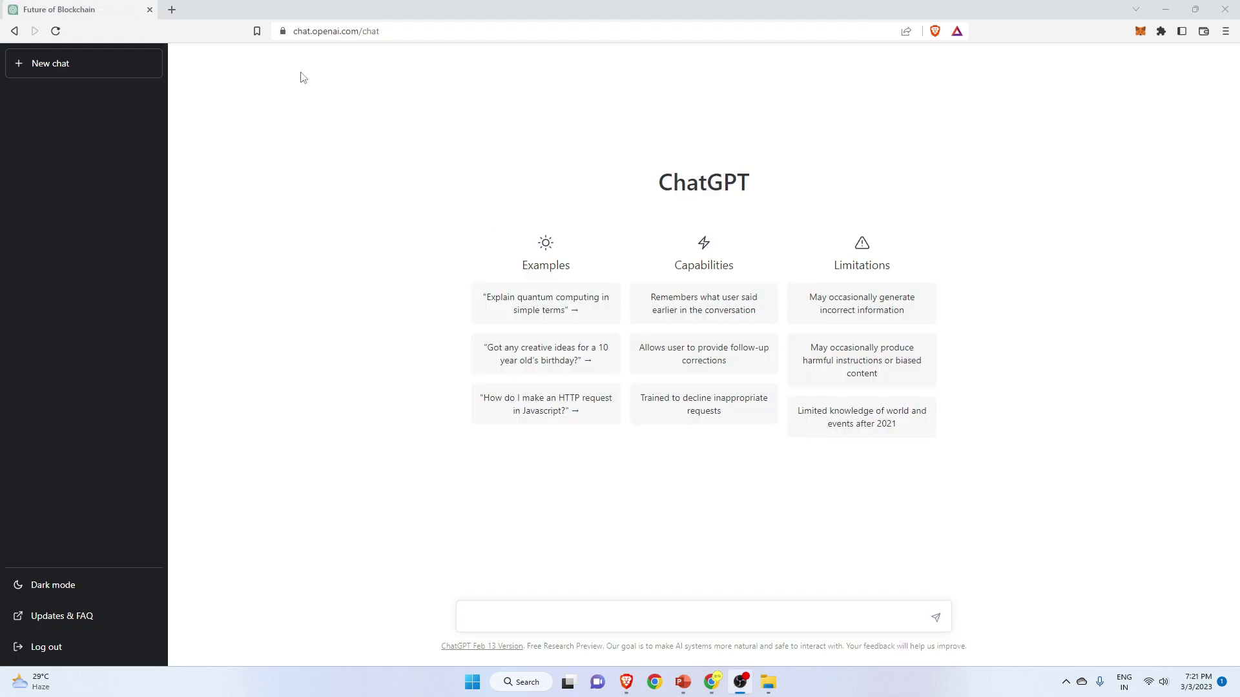
Send the question 'what is a smart contract'.
{"action": "left_click", "coordinate": [584, 614]}
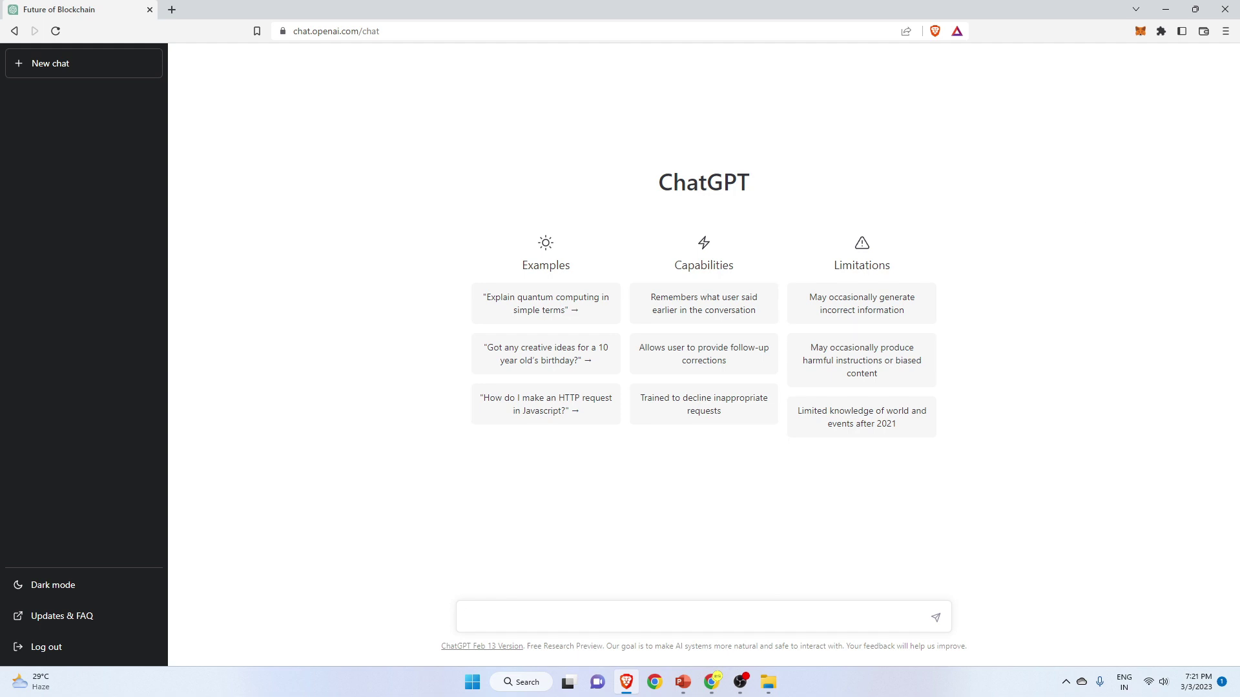
{"action": "type", "text": "what i s"}
{"action": "key", "text": "BackSpace"}
{"action": "key", "text": "BackSpace"}
{"action": "type", "text": "s a smart contract"}
{"action": "key", "text": "Return"}
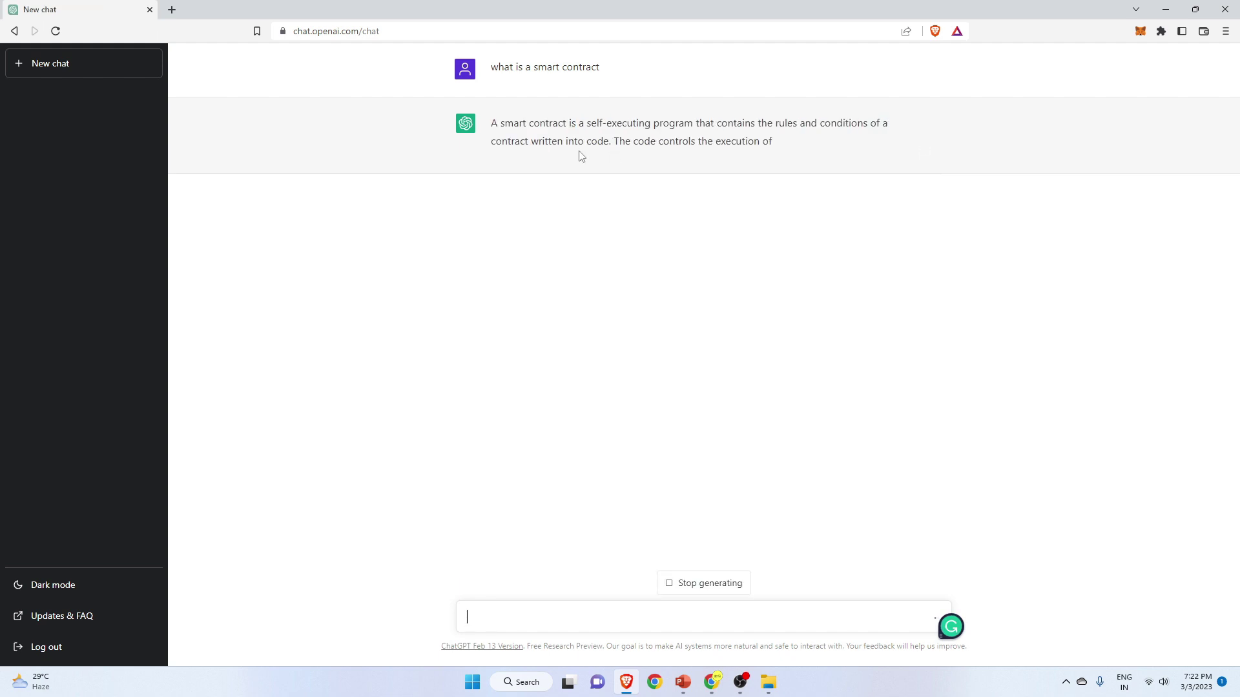
Highlight the sent question and read through the three-paragraph answer.
{"action": "left_click_drag", "start_coordinate": [492, 68], "coordinate": [604, 71]}
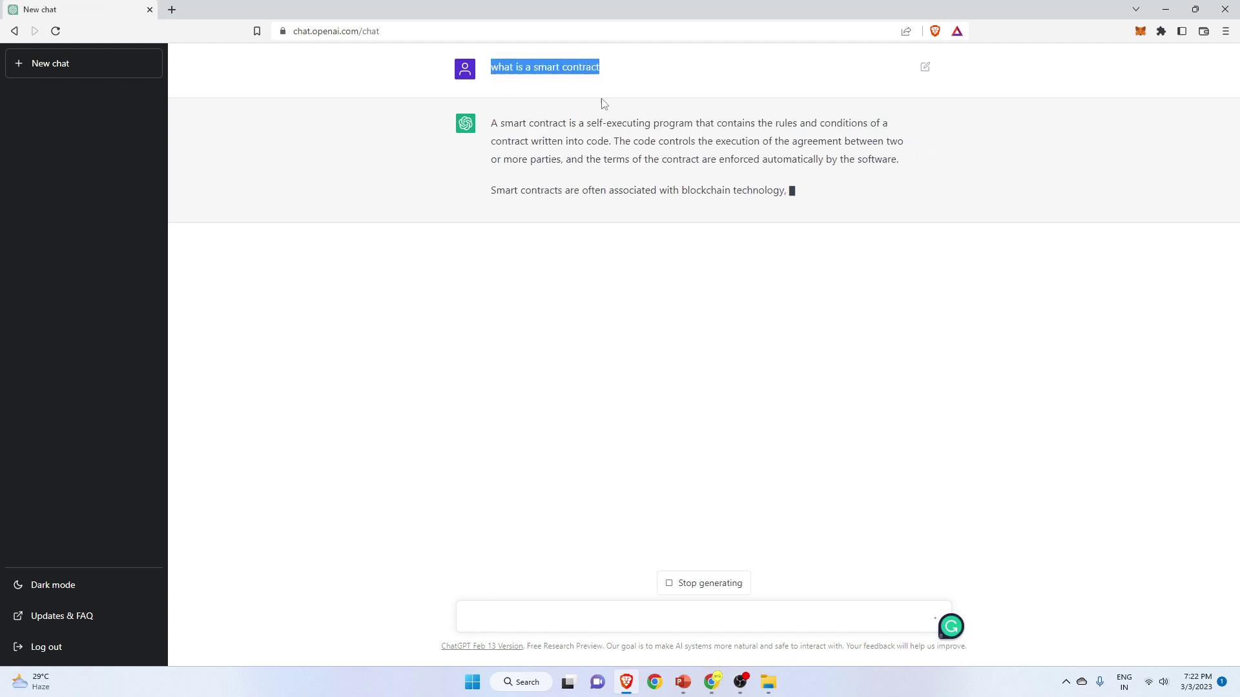
{"action": "left_click_drag", "start_coordinate": [491, 123], "coordinate": [904, 299]}
{"action": "left_click", "coordinate": [821, 281]}
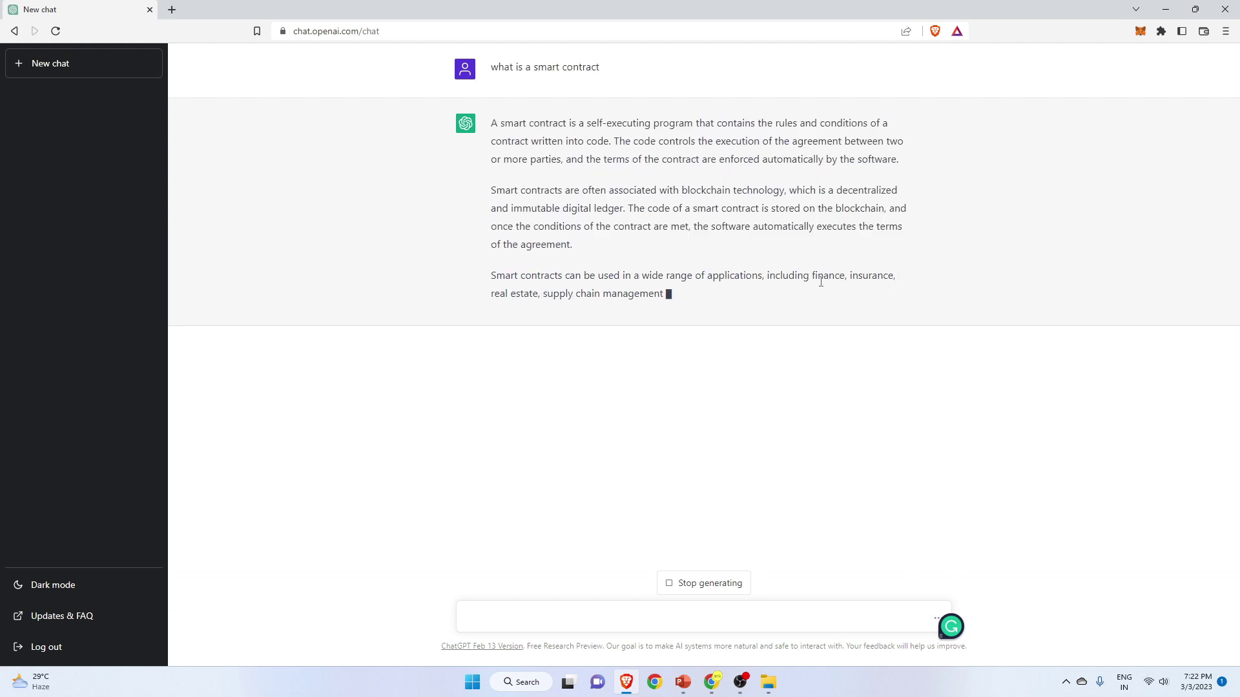
{"action": "left_click_drag", "start_coordinate": [490, 123], "coordinate": [907, 143]}
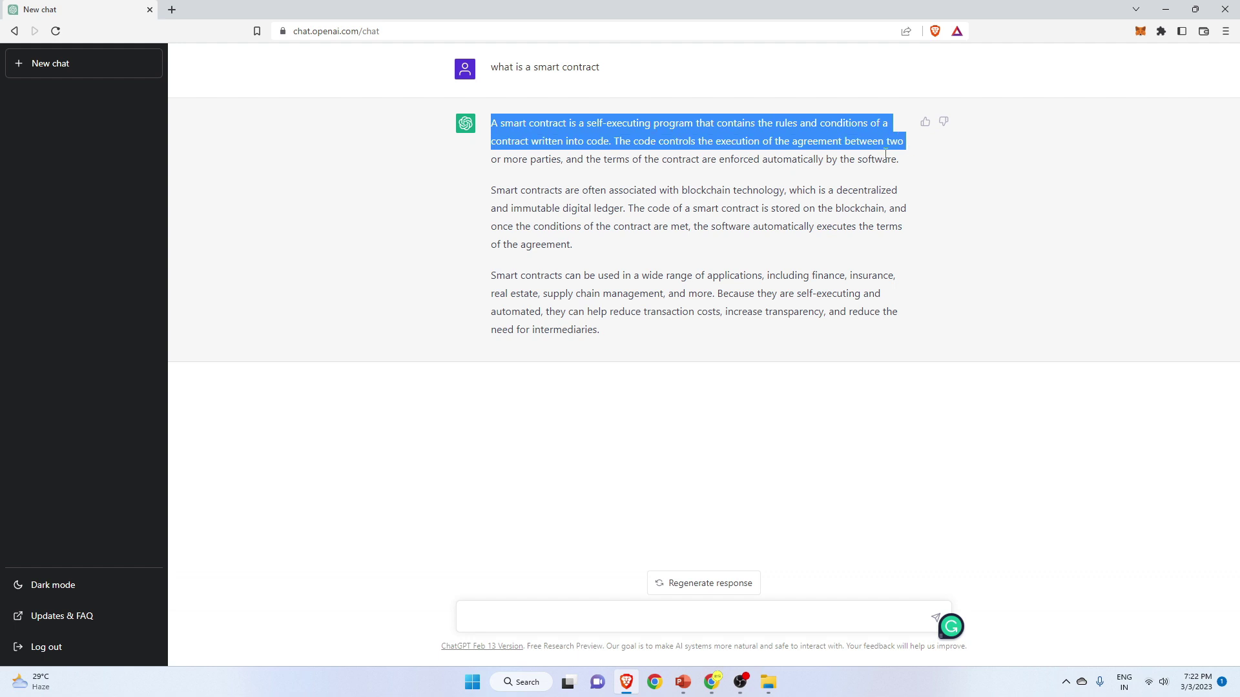
{"action": "left_click_drag", "start_coordinate": [608, 347], "coordinate": [490, 121]}
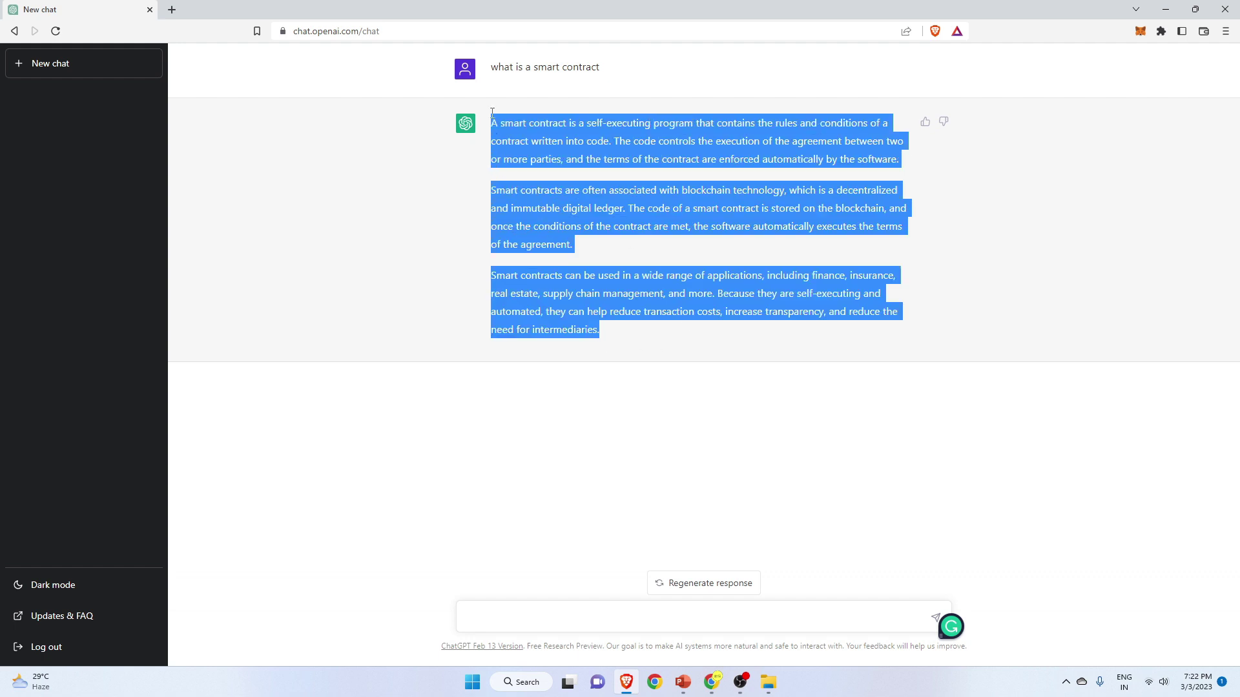
{"action": "left_click", "coordinate": [584, 546]}
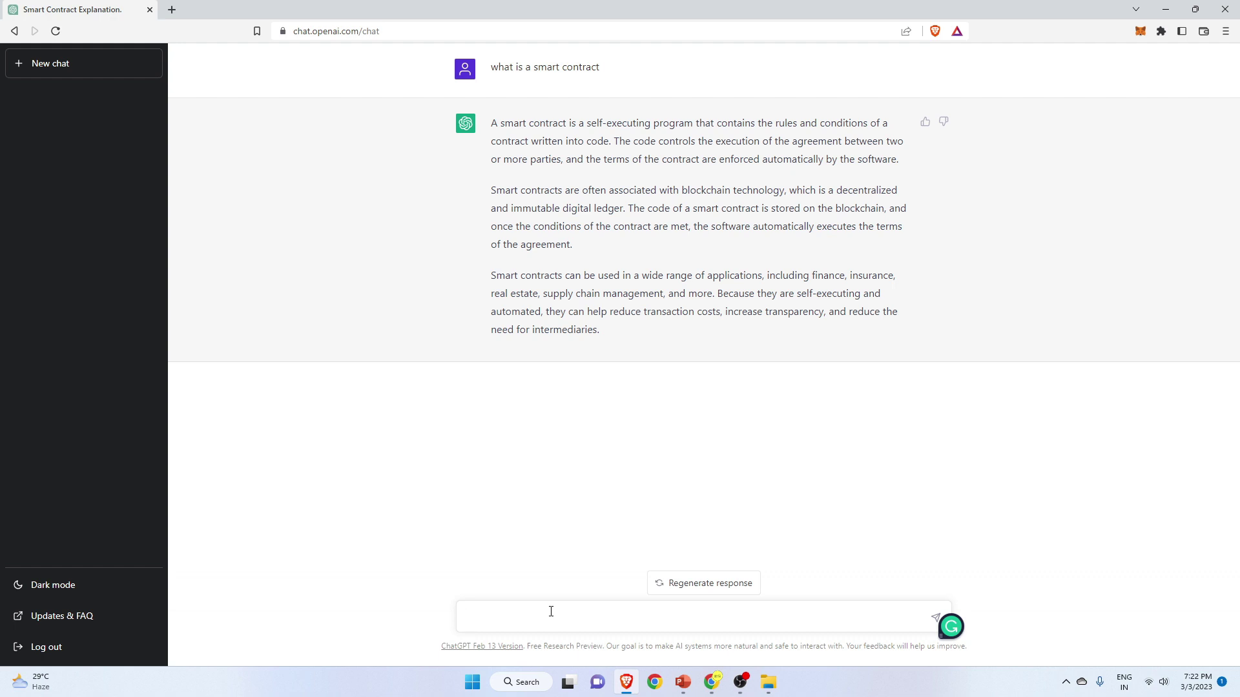
Send the request 'create a lottery smart contract'.
{"action": "left_click", "coordinate": [551, 611]}
{"action": "type", "text": "create a lottery smart contract"}
{"action": "key", "text": "Return"}
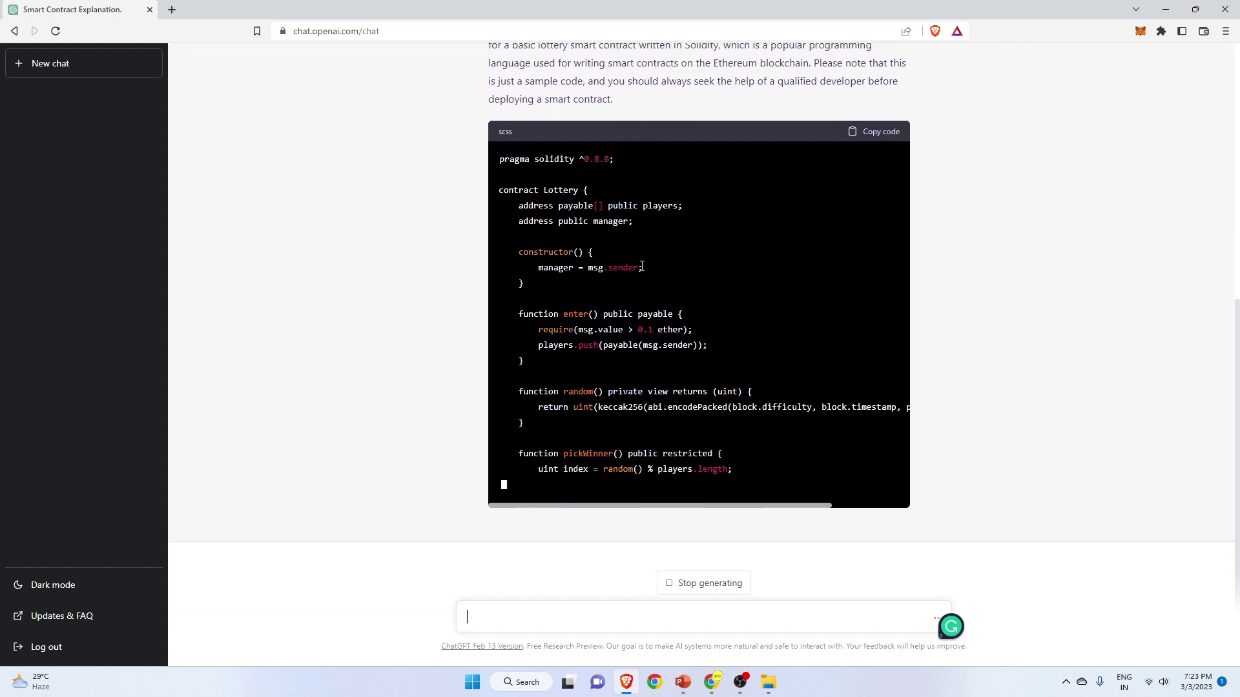
Scroll and highlight the generated Lottery contract code with enter, pickWinner and getPlayers.
{"action": "scroll", "coordinate": [638, 327], "scroll_direction": "up", "scroll_amount": 4}
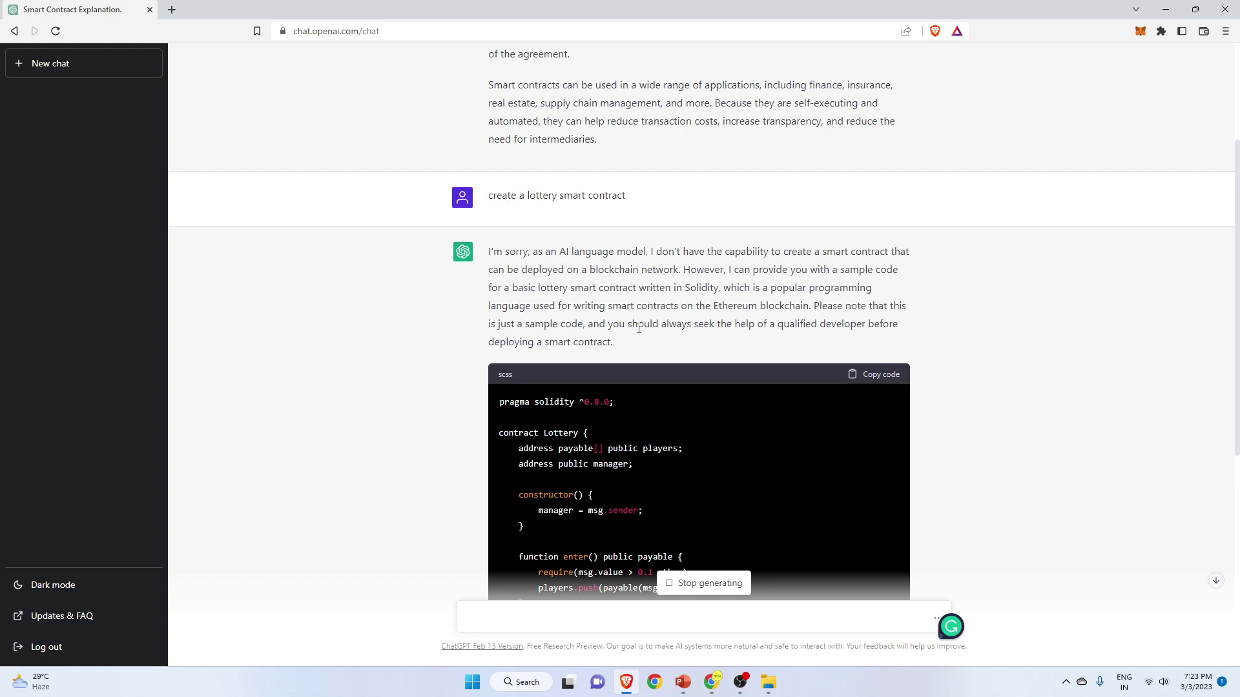
{"action": "scroll", "coordinate": [639, 328], "scroll_direction": "down", "scroll_amount": 2}
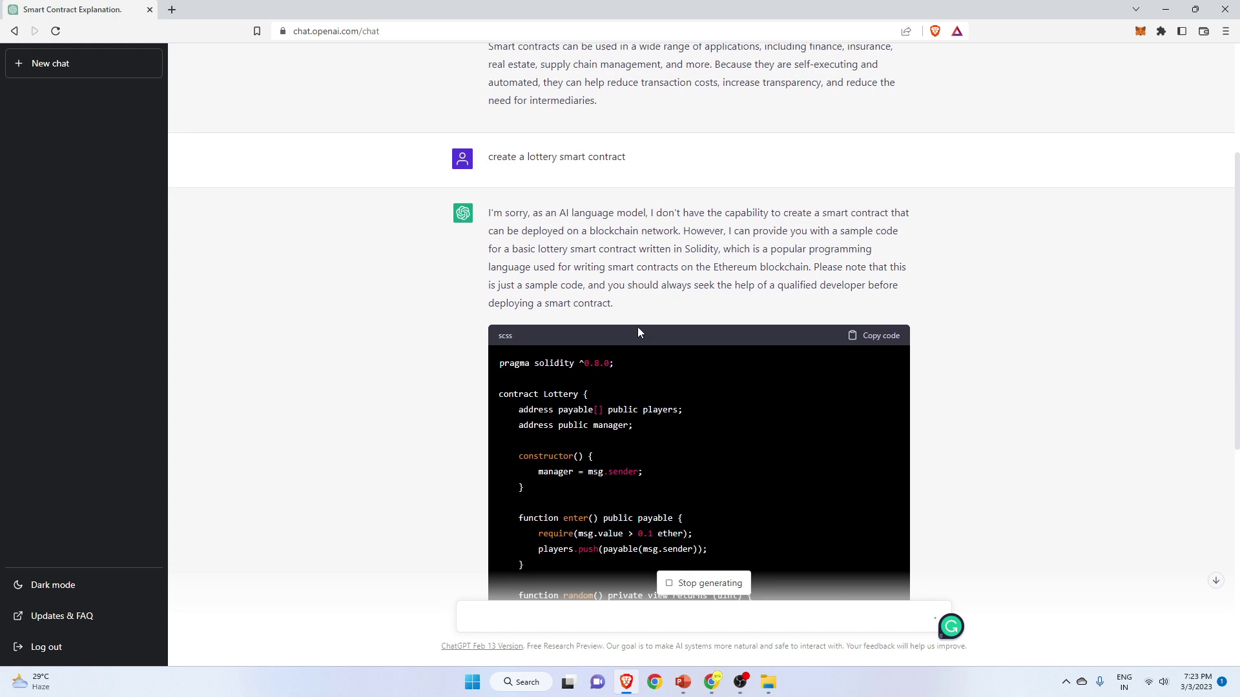
{"action": "scroll", "coordinate": [639, 331], "scroll_direction": "down", "scroll_amount": 3}
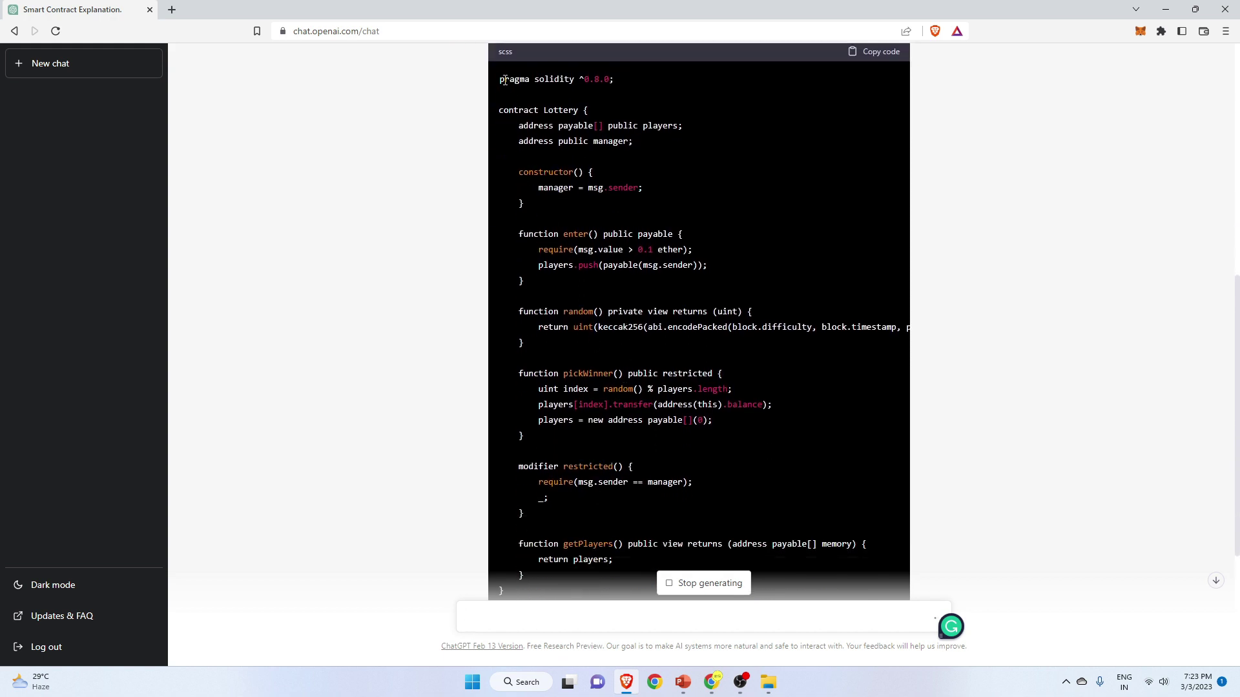
{"action": "left_click_drag", "start_coordinate": [499, 79], "coordinate": [678, 482]}
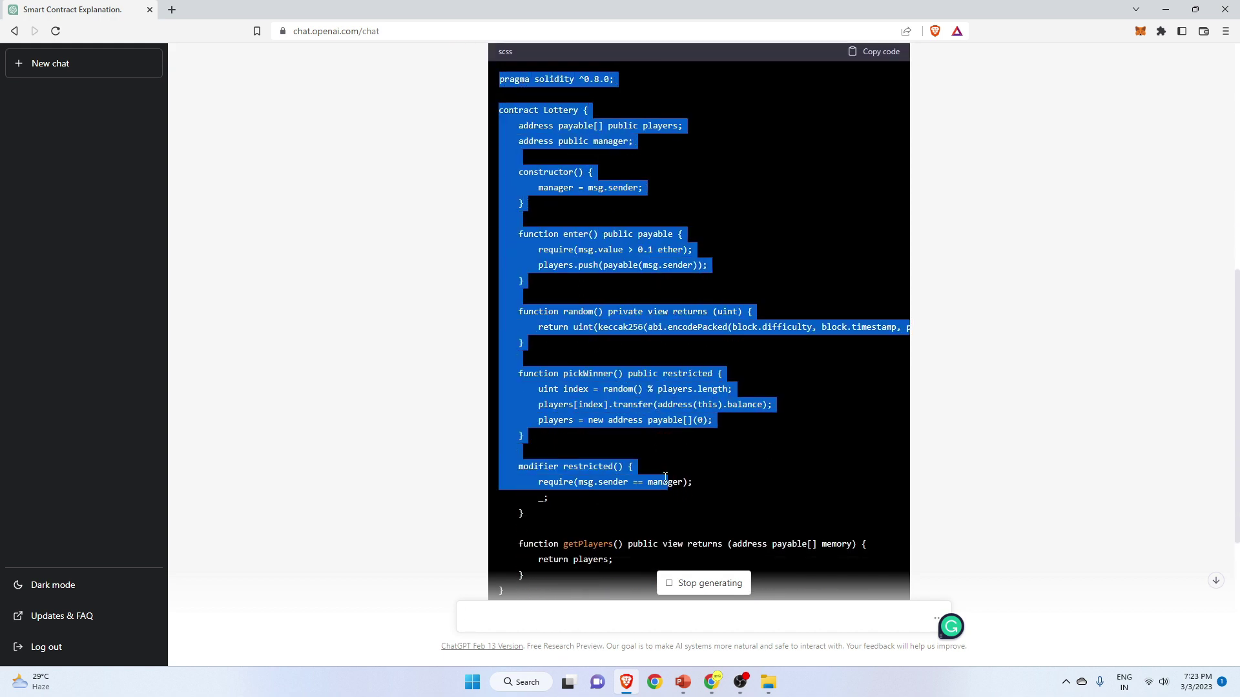
{"action": "left_click_drag", "start_coordinate": [537, 465], "coordinate": [507, 87]}
{"action": "scroll", "coordinate": [596, 221], "scroll_direction": "up", "scroll_amount": 4}
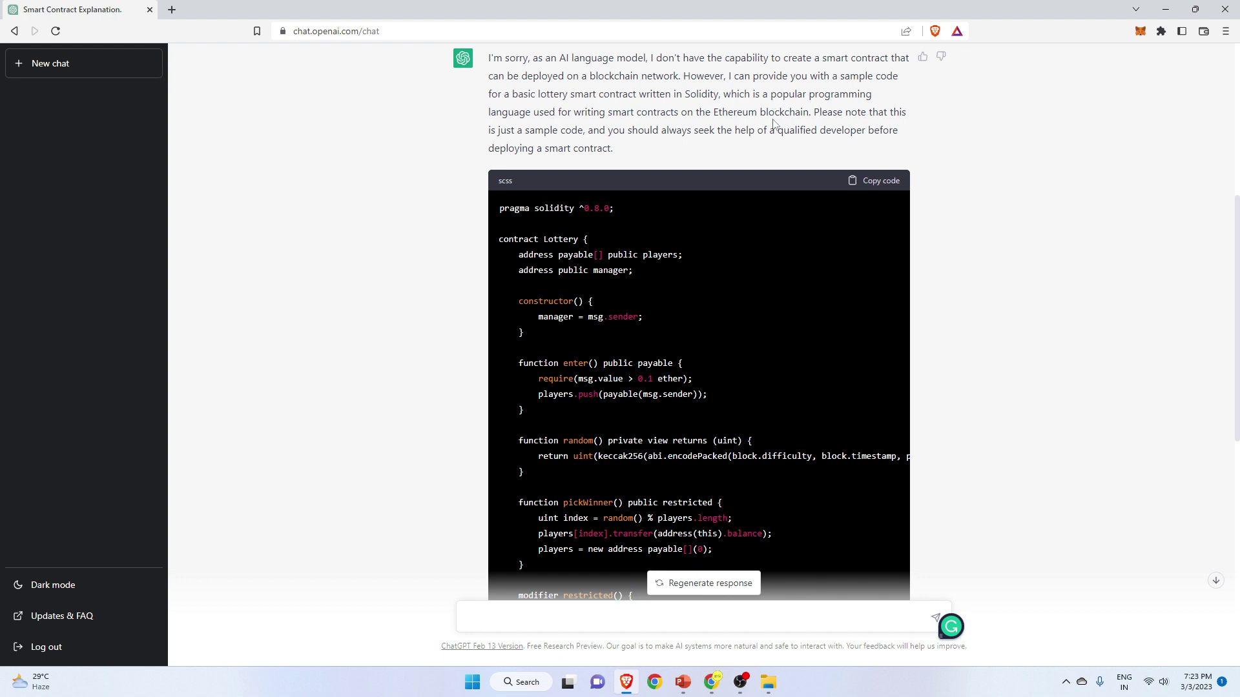
{"action": "scroll", "coordinate": [666, 226], "scroll_direction": "down", "scroll_amount": 3}
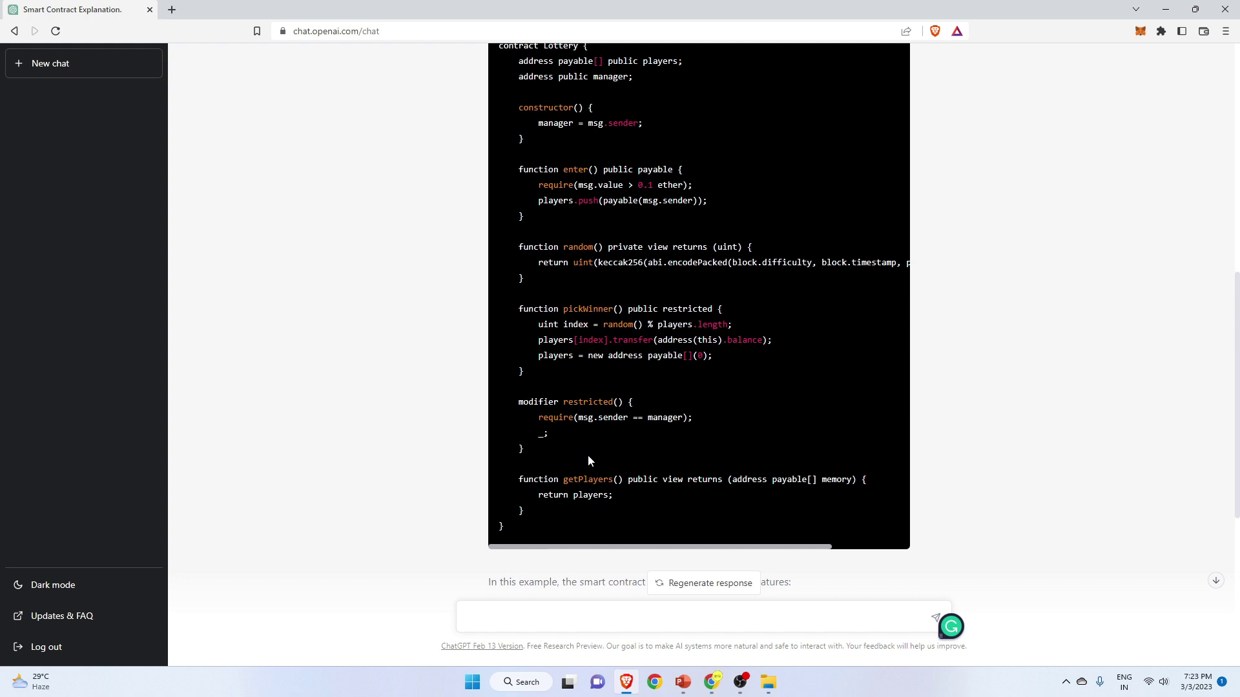
{"action": "scroll", "coordinate": [605, 521], "scroll_direction": "up", "scroll_amount": 1}
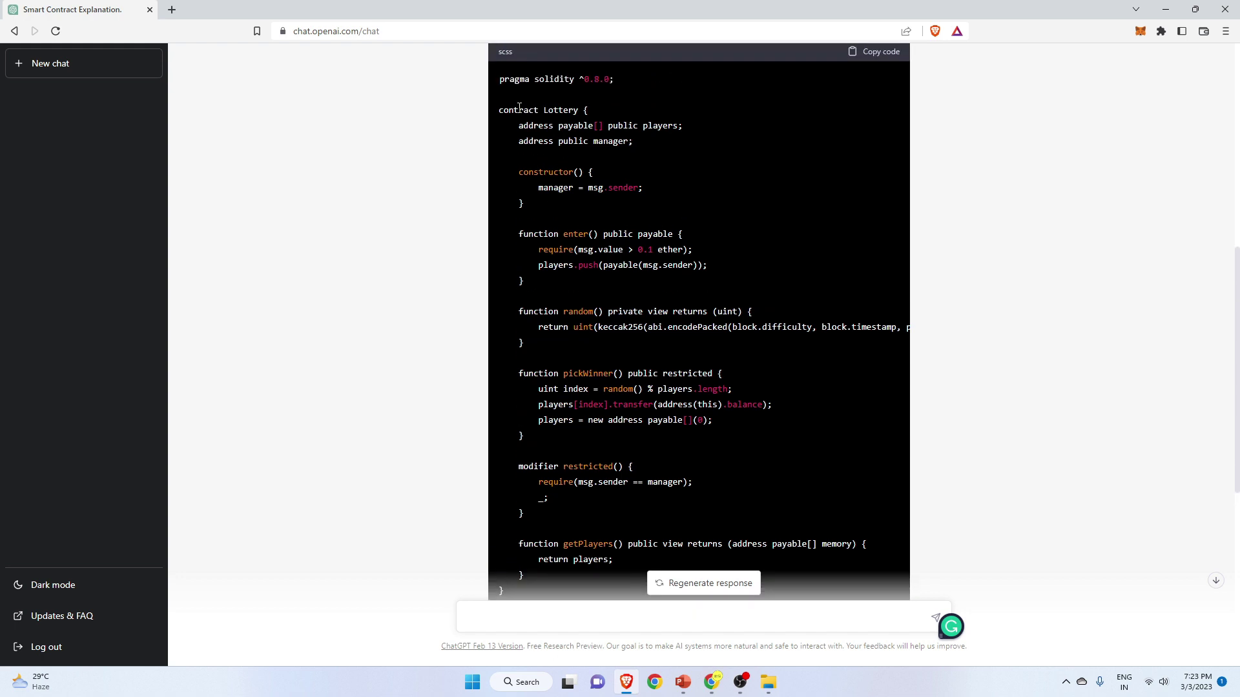
{"action": "left_click_drag", "start_coordinate": [504, 79], "coordinate": [688, 327]}
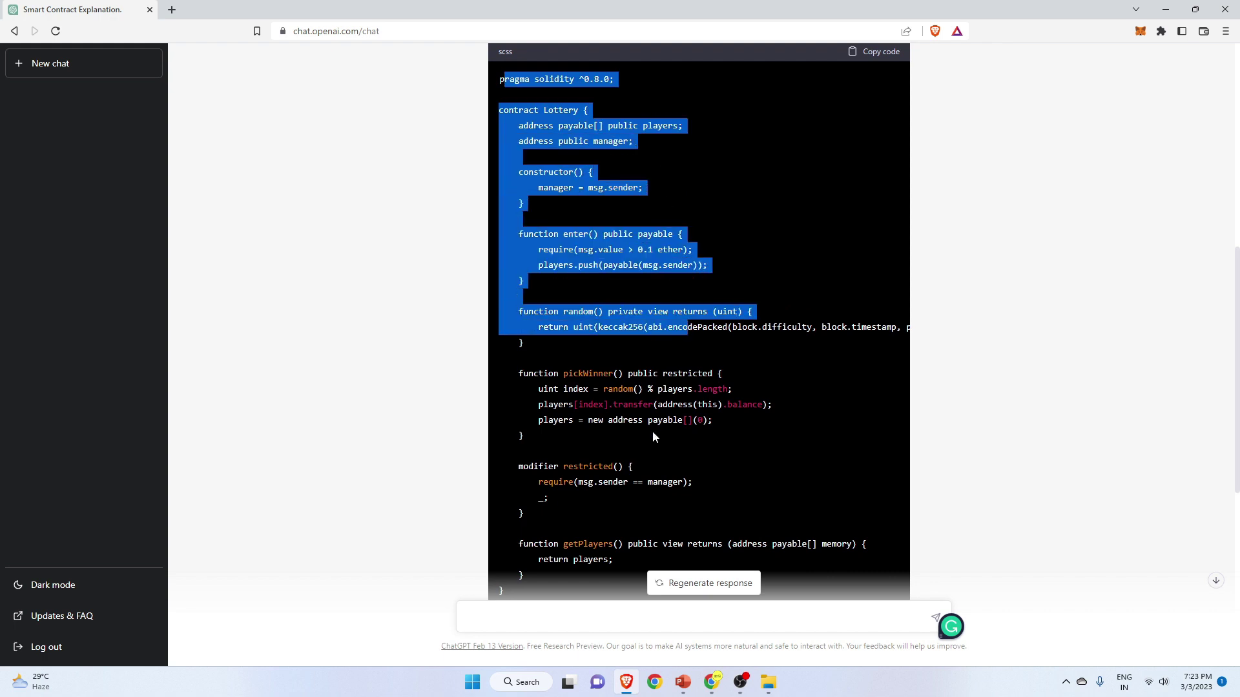
{"action": "scroll", "coordinate": [618, 474], "scroll_direction": "down", "scroll_amount": 1}
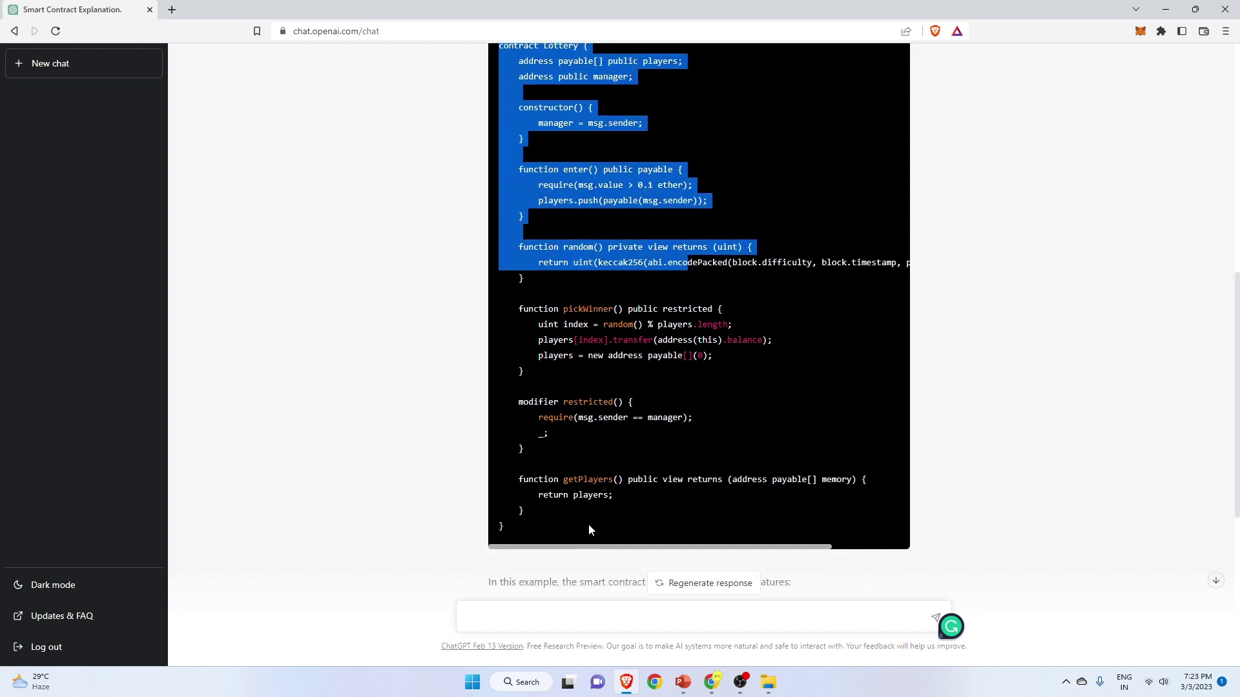
{"action": "left_click", "coordinate": [584, 619]}
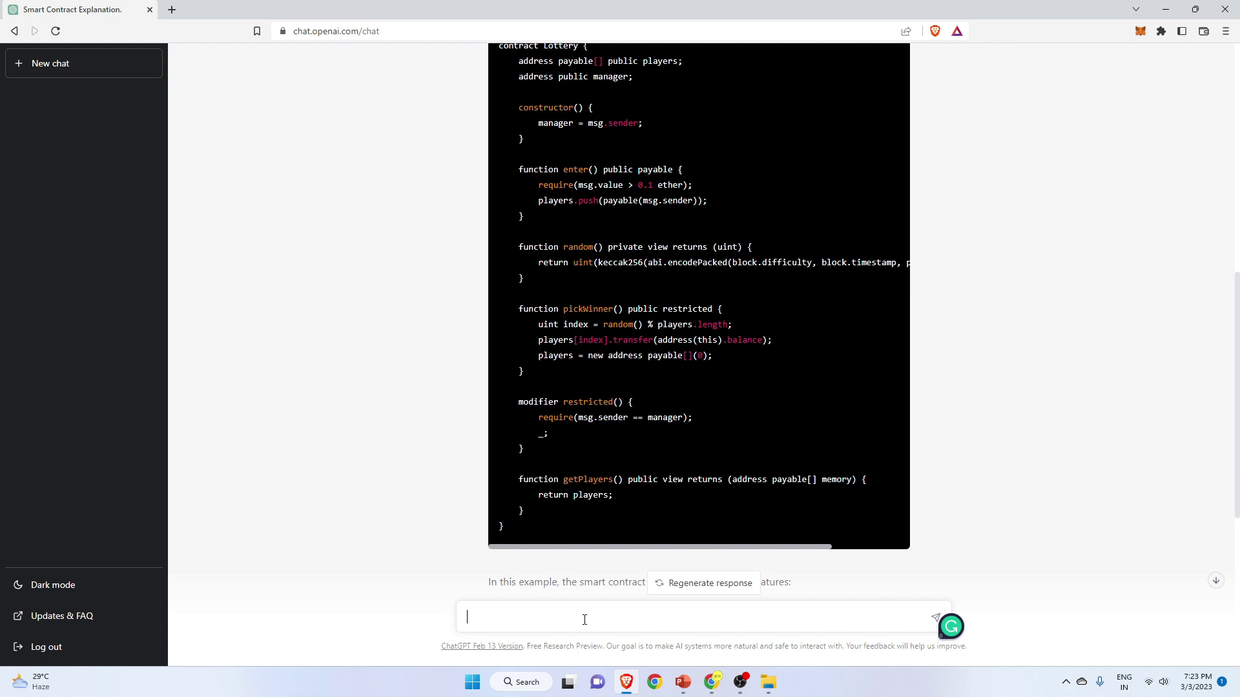
Send 'create a smart contract for NFT' to get an ERC721 MyNFT contract.
{"action": "type", "text": "create a smart contract for"}
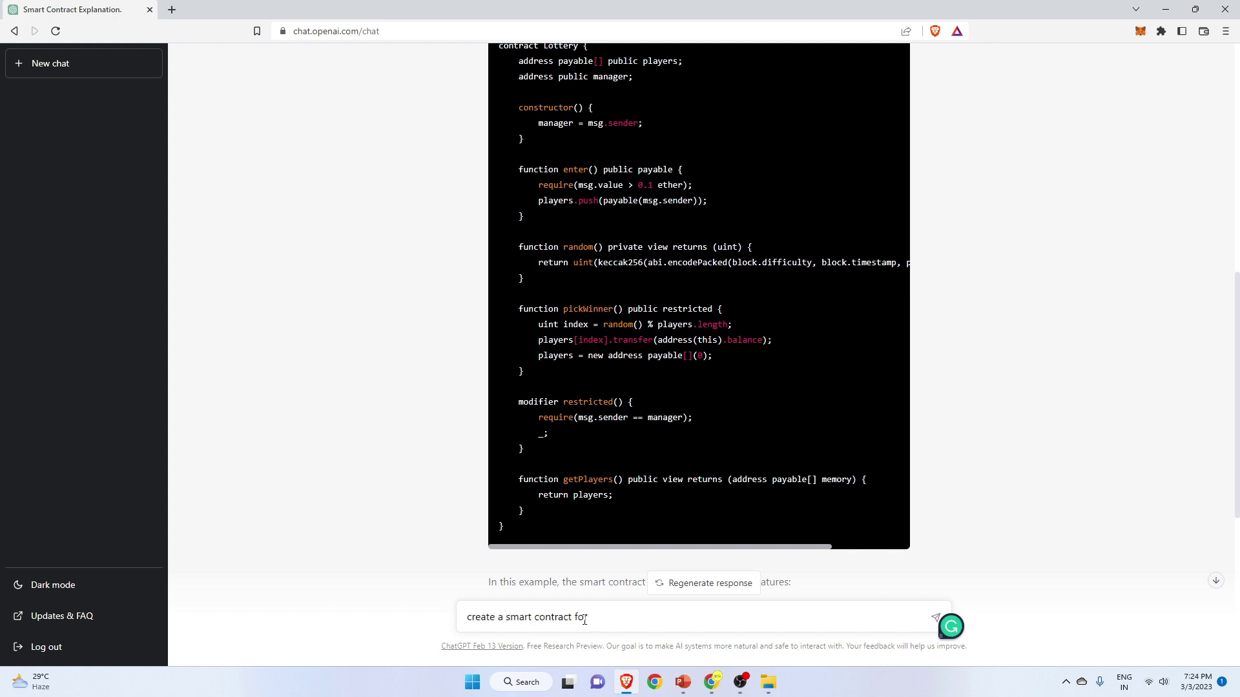
{"action": "type", "text": "FT"}
{"action": "key", "text": "BackSpace"}
{"action": "key", "text": "BackSpace"}
{"action": "key", "text": "Return"}
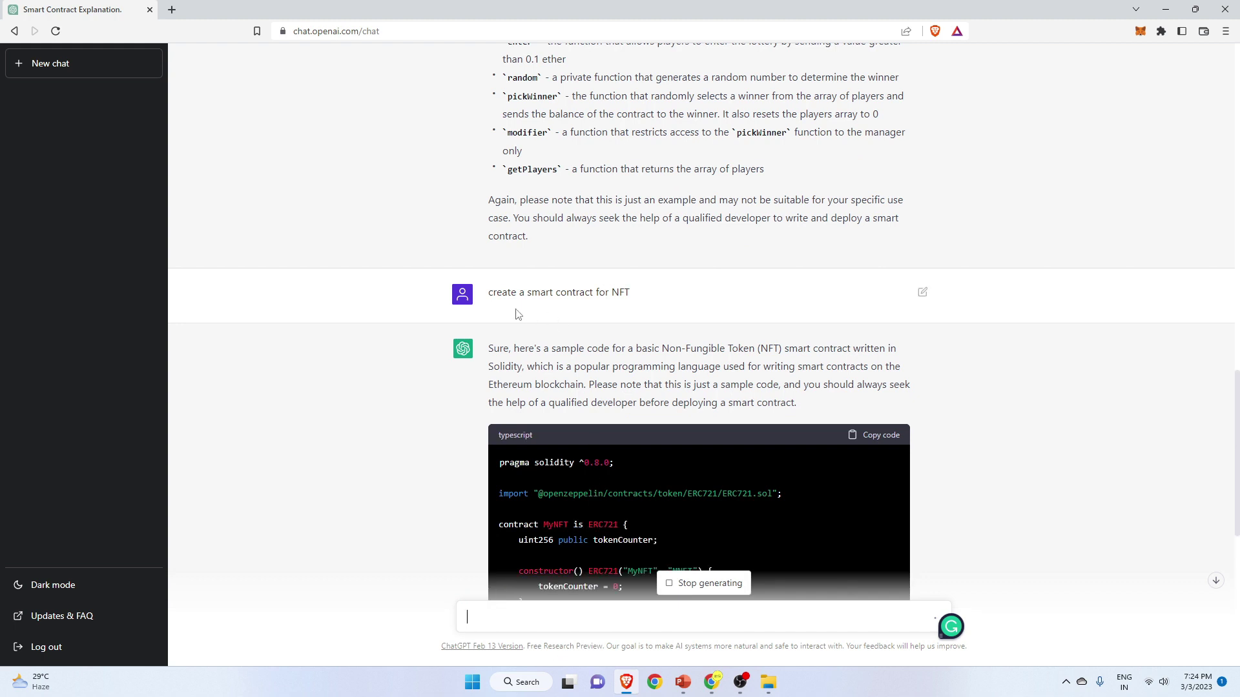
{"action": "left_click_drag", "start_coordinate": [488, 296], "coordinate": [631, 297]}
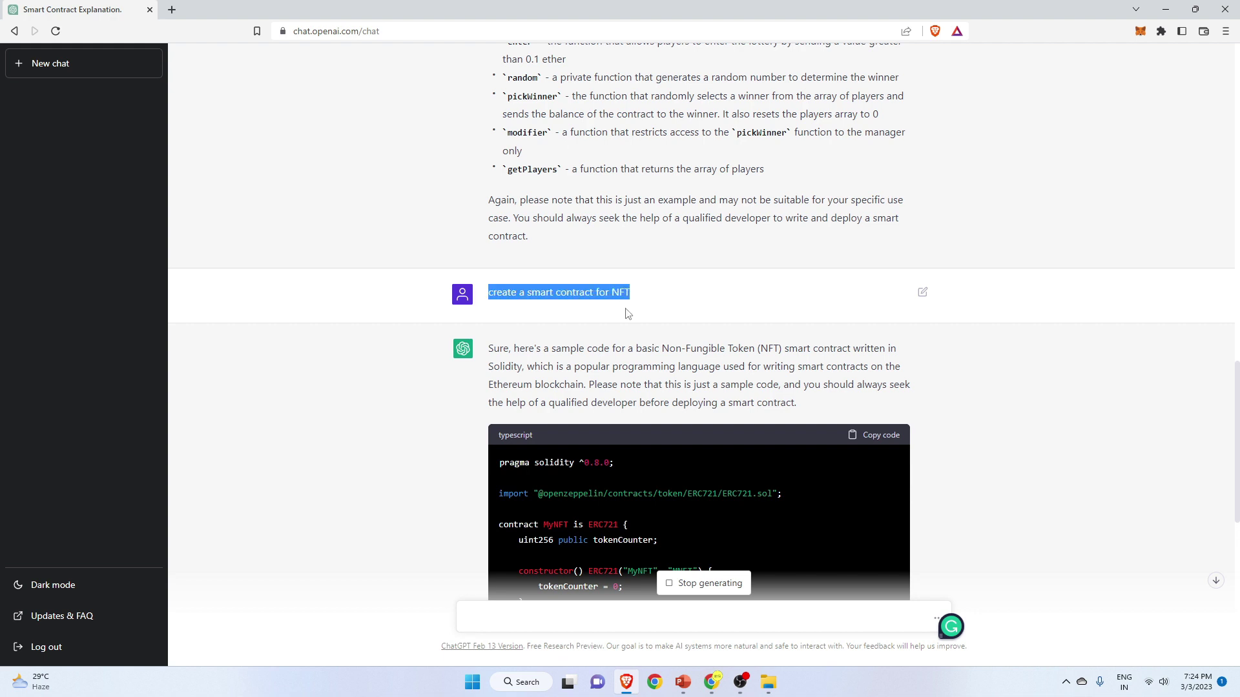
{"action": "left_click", "coordinate": [606, 315]}
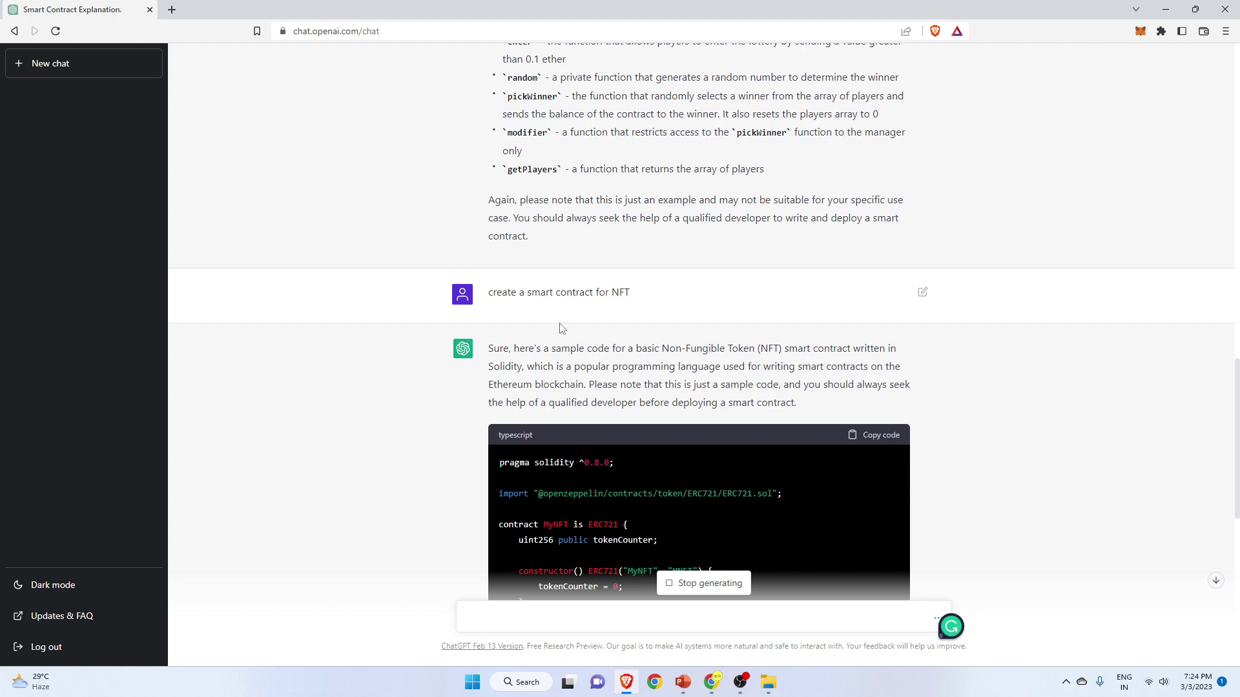
{"action": "scroll", "coordinate": [562, 329], "scroll_direction": "down", "scroll_amount": 3}
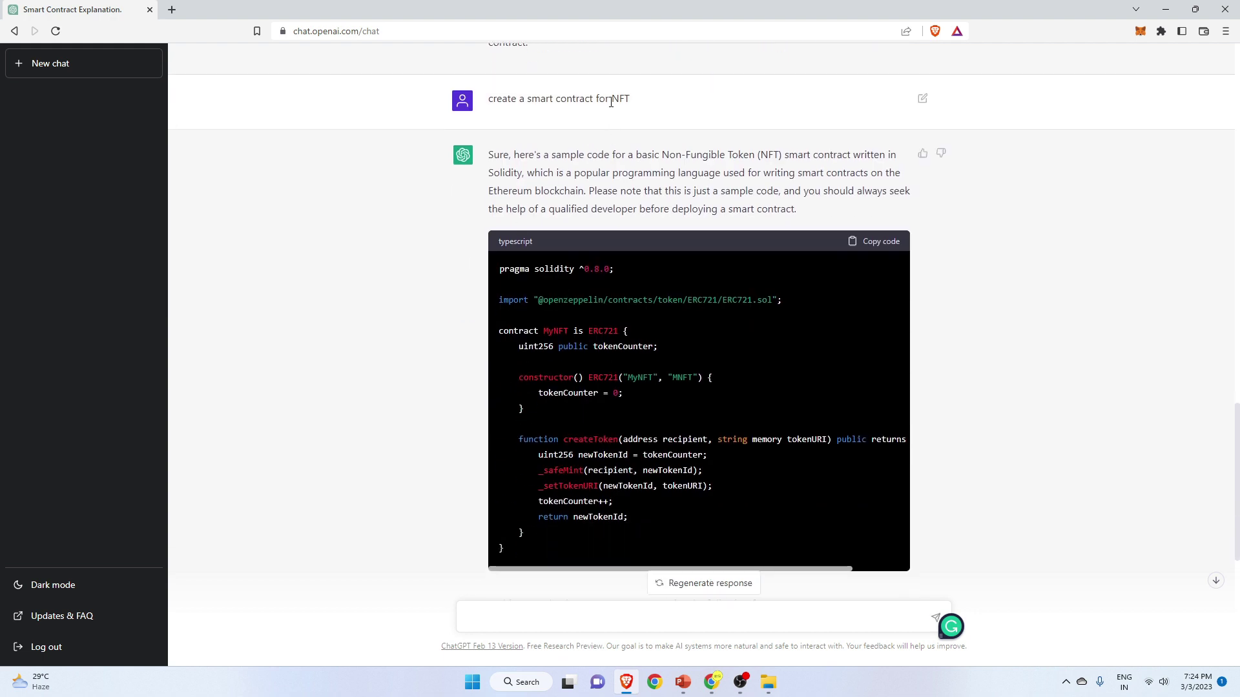
{"action": "left_click_drag", "start_coordinate": [611, 102], "coordinate": [659, 111]}
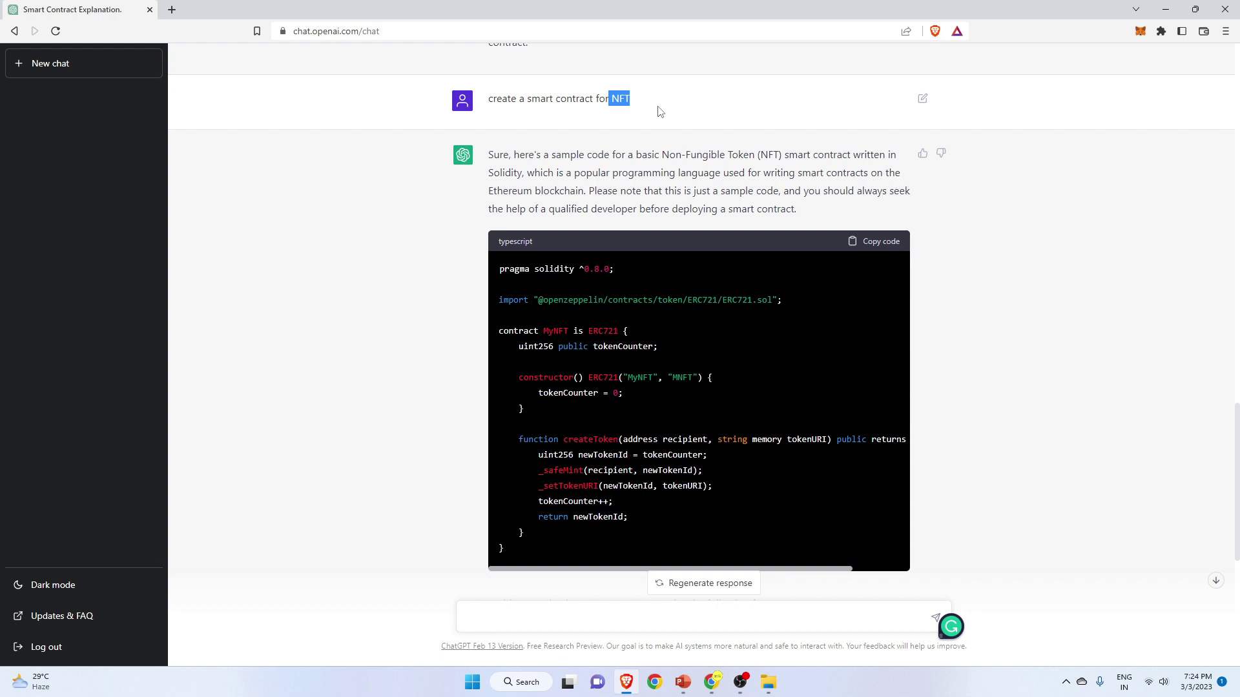
{"action": "left_click_drag", "start_coordinate": [548, 157], "coordinate": [778, 156]}
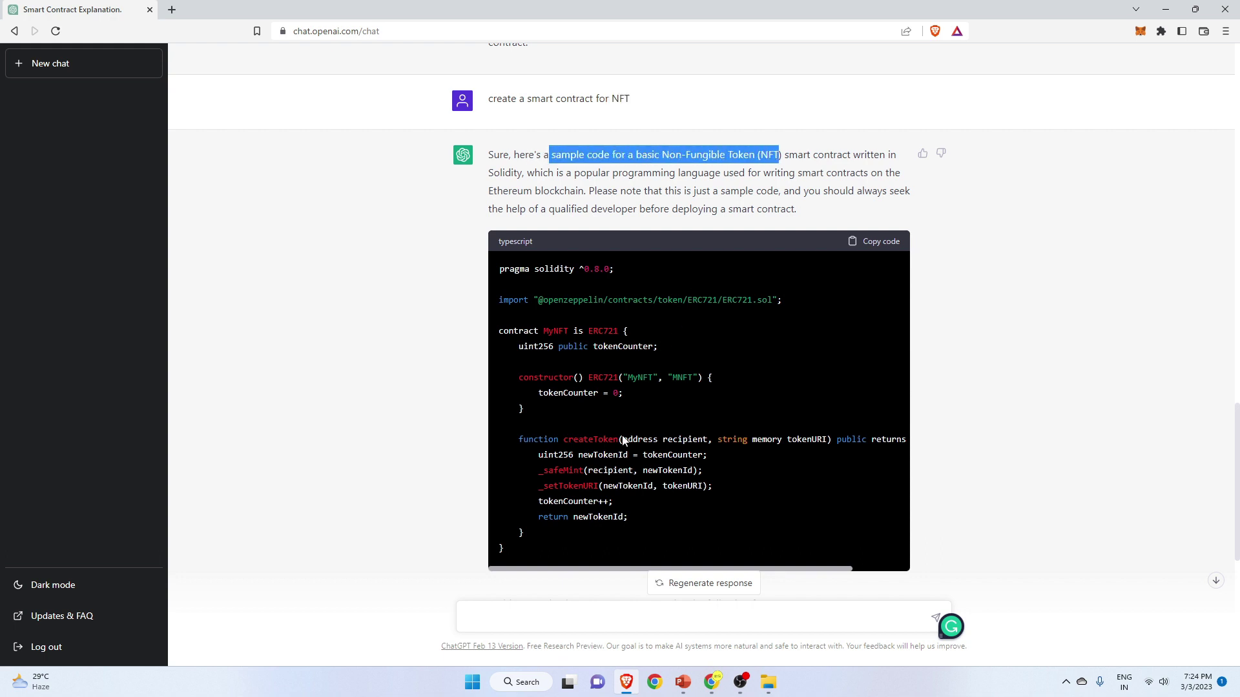
{"action": "left_click_drag", "start_coordinate": [509, 303], "coordinate": [794, 303]}
{"action": "left_click_drag", "start_coordinate": [520, 552], "coordinate": [507, 269]}
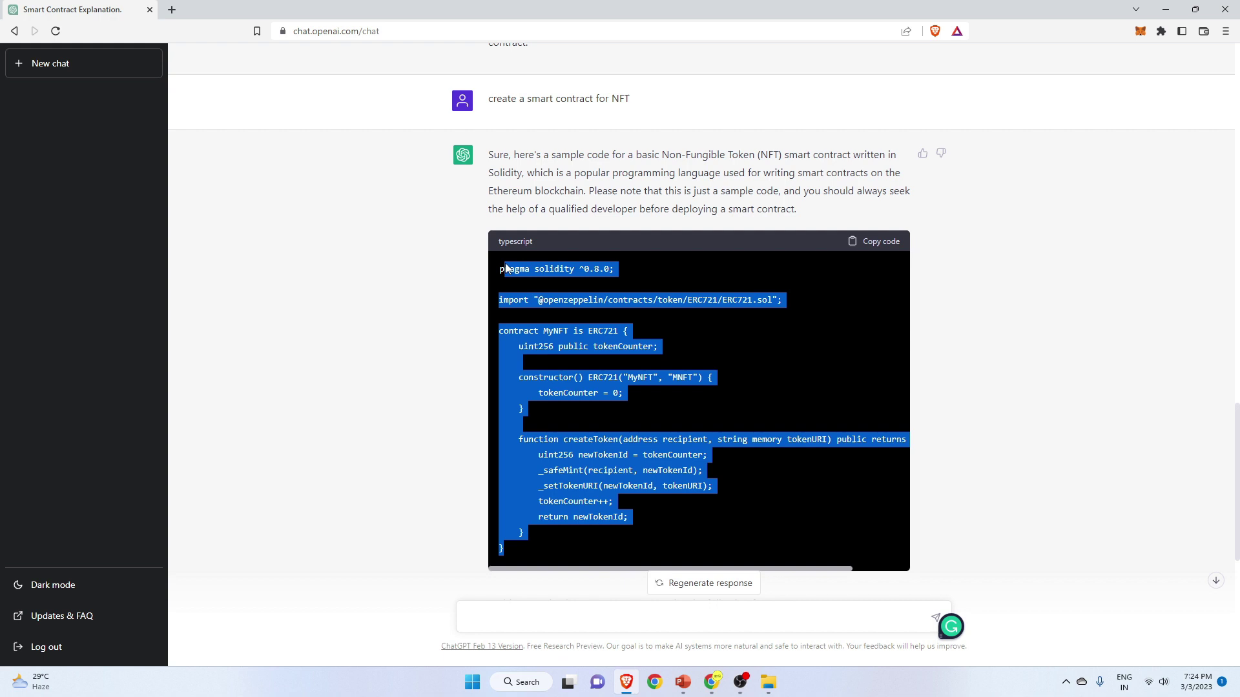
{"action": "left_click", "coordinate": [751, 387]}
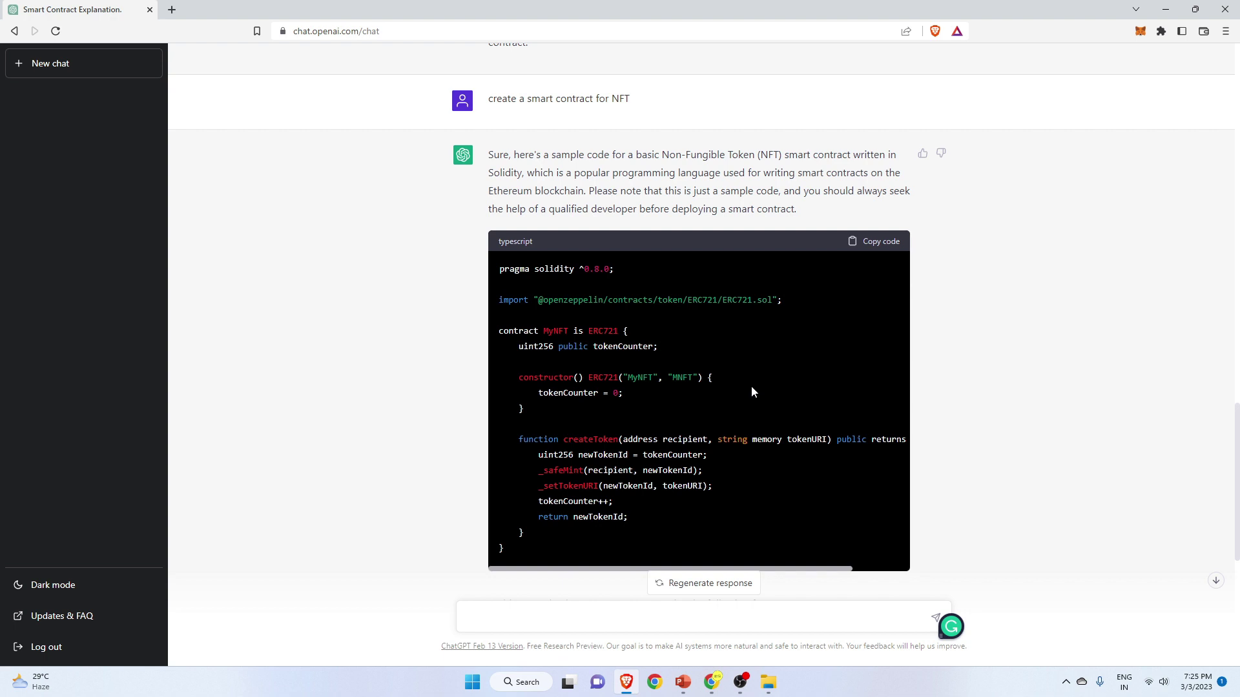
{"action": "scroll", "coordinate": [510, 355], "scroll_direction": "up", "scroll_amount": 2}
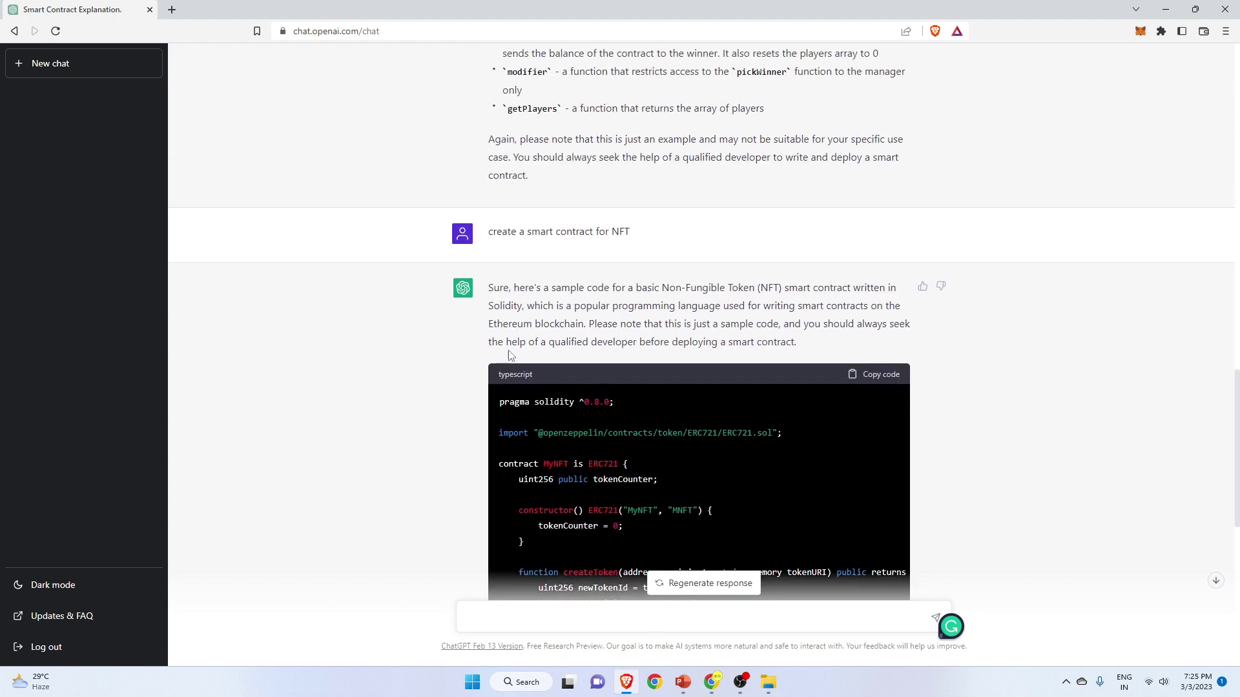
{"action": "scroll", "coordinate": [511, 355], "scroll_direction": "up", "scroll_amount": 4}
In a new chat, send 'provide me with a sample smart contract'.
{"action": "left_click", "coordinate": [90, 77]}
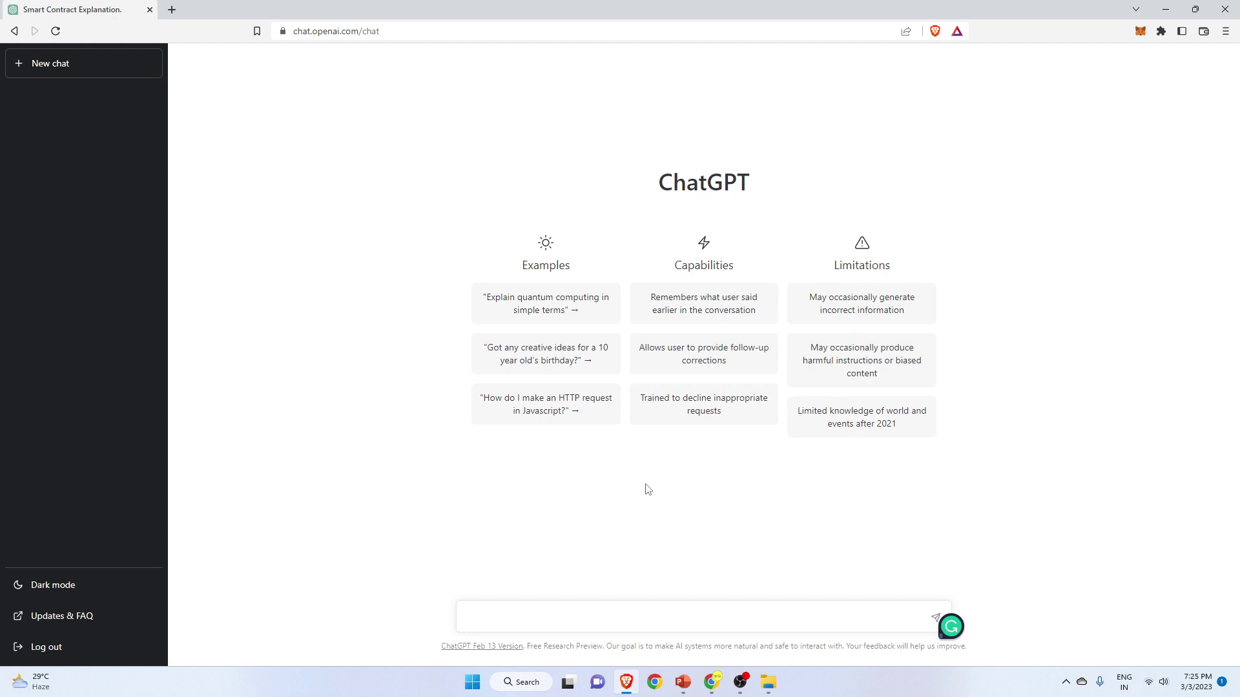
{"action": "type", "text": "Wha"}
{"action": "key", "text": "BackSpace"}
{"action": "key", "text": "BackSpace"}
{"action": "key", "text": "BackSpace"}
{"action": "type", "text": "pri"}
{"action": "key", "text": "BackSpace"}
{"action": "type", "text": "ovide me with a sample smart "}
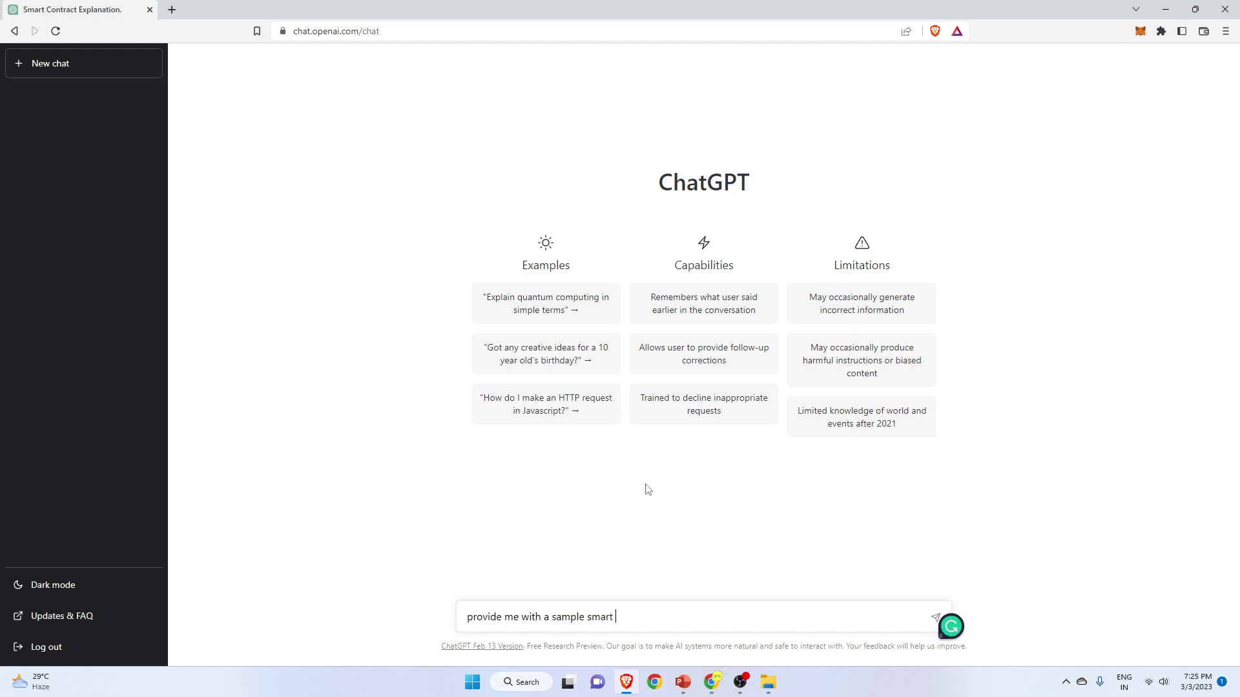
{"action": "type", "text": "contrac"}
{"action": "key", "text": "BackSpace"}
{"action": "key", "text": "BackSpace"}
{"action": "key", "text": "BackSpace"}
{"action": "type", "text": "ract"}
{"action": "key", "text": "Return"}
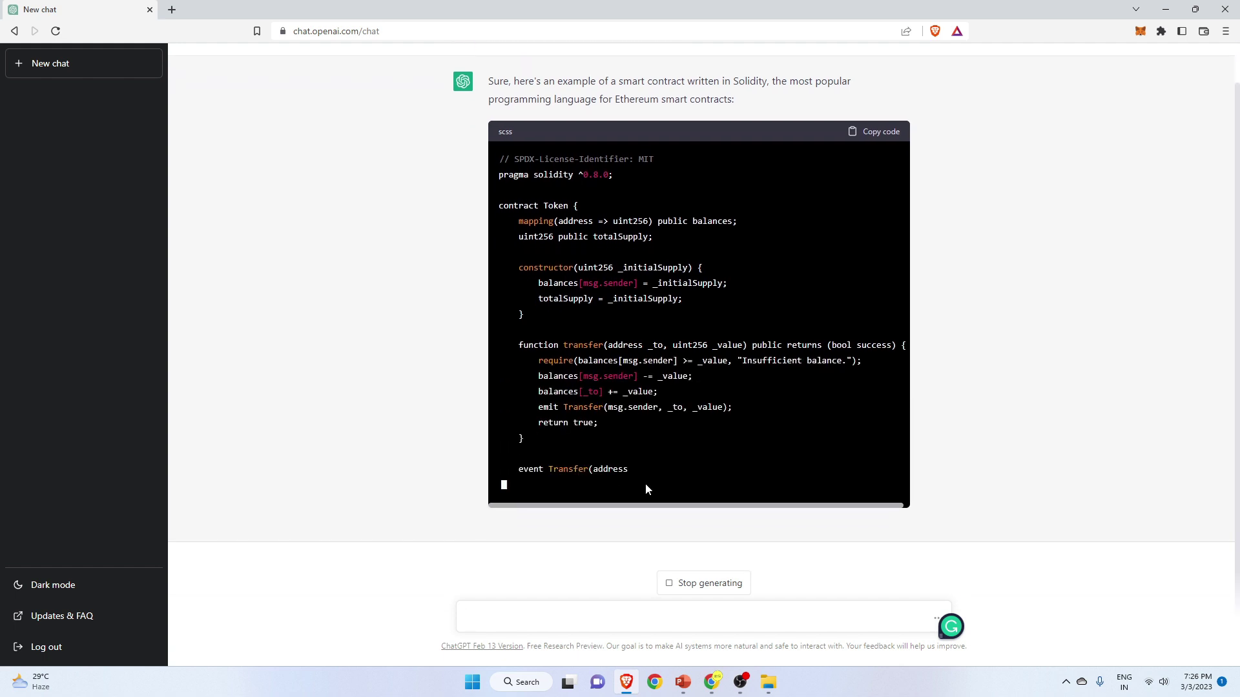
{"action": "scroll", "coordinate": [651, 478], "scroll_direction": "up", "scroll_amount": 1}
{"action": "left_click_drag", "start_coordinate": [499, 197], "coordinate": [643, 472]}
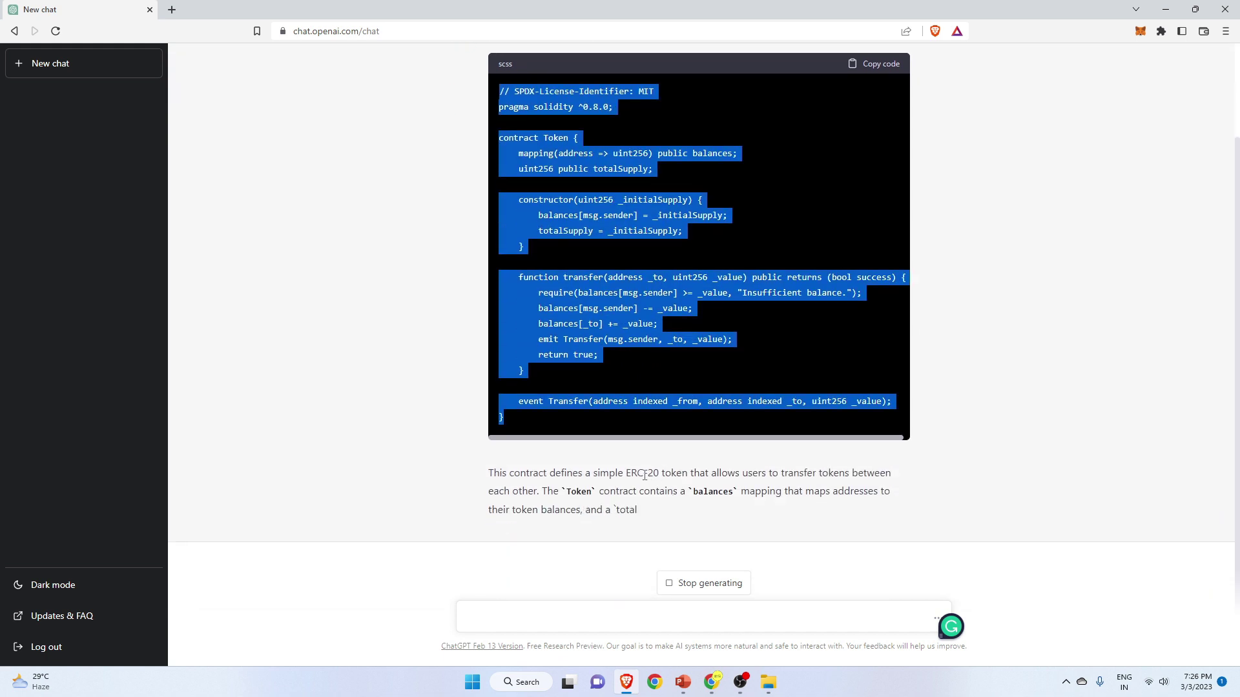
{"action": "scroll", "coordinate": [657, 432], "scroll_direction": "up", "scroll_amount": 2}
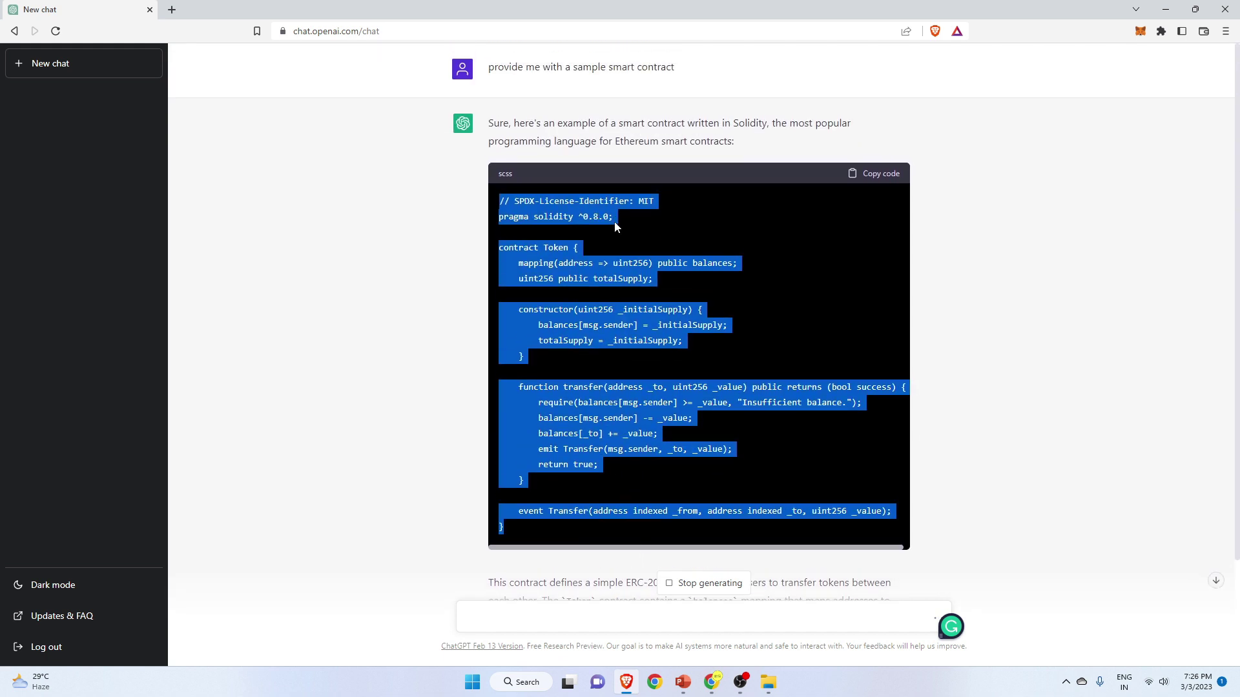
{"action": "left_click", "coordinate": [583, 217]}
{"action": "left_click_drag", "start_coordinate": [580, 218], "coordinate": [627, 224]}
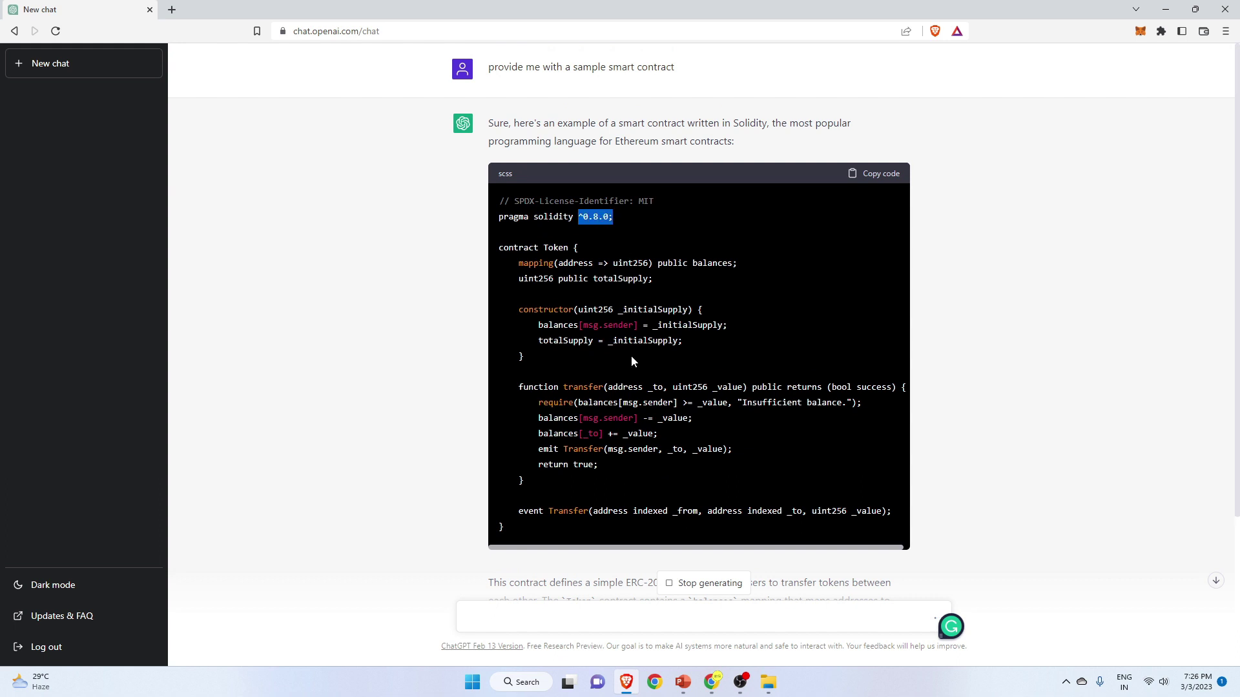
{"action": "scroll", "coordinate": [601, 381], "scroll_direction": "down", "scroll_amount": 1}
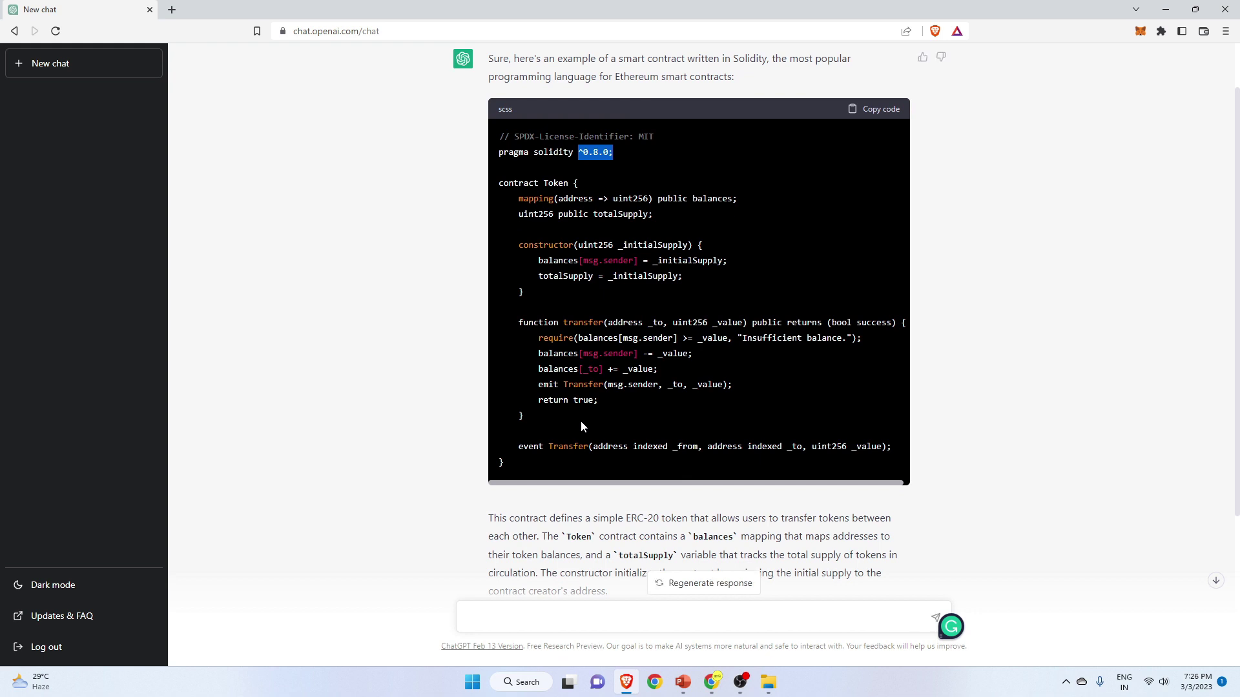
{"action": "left_click", "coordinate": [577, 153]}
{"action": "scroll", "coordinate": [600, 594], "scroll_direction": "down", "scroll_amount": 3}
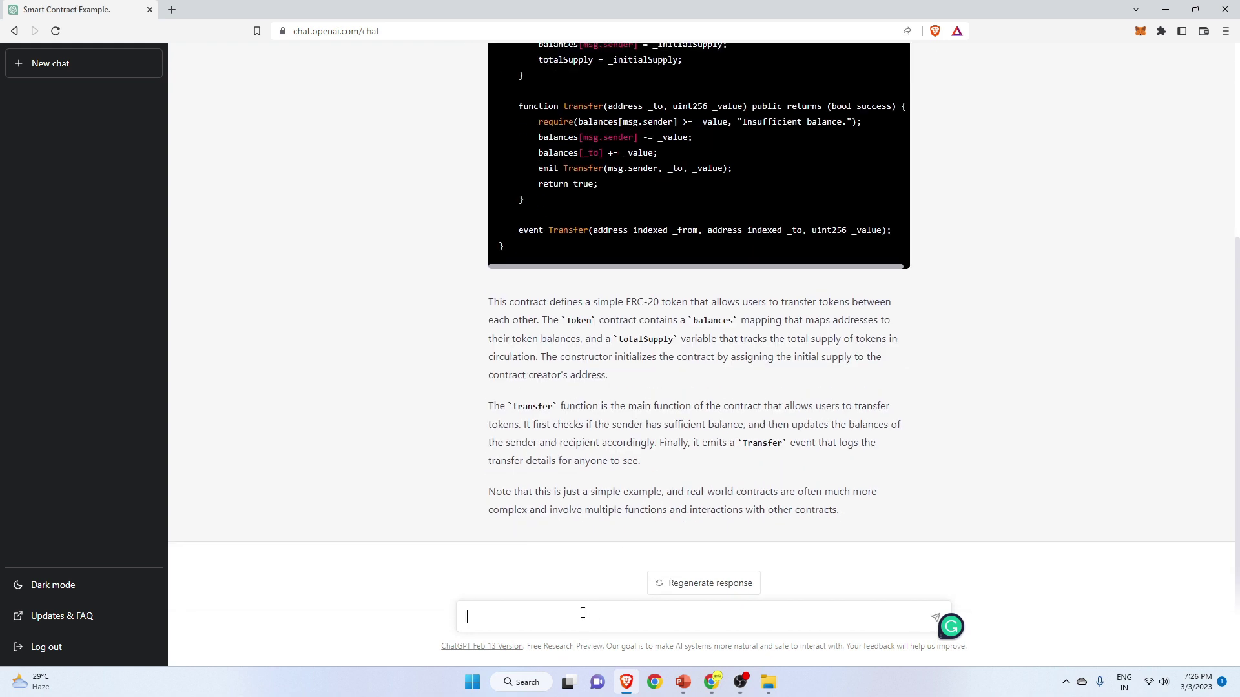
Send 'please update the version to latest' for the Token contract.
{"action": "left_click", "coordinate": [581, 613]}
{"action": "type", "text": "please update the version to latest"}
{"action": "key", "text": "Return"}
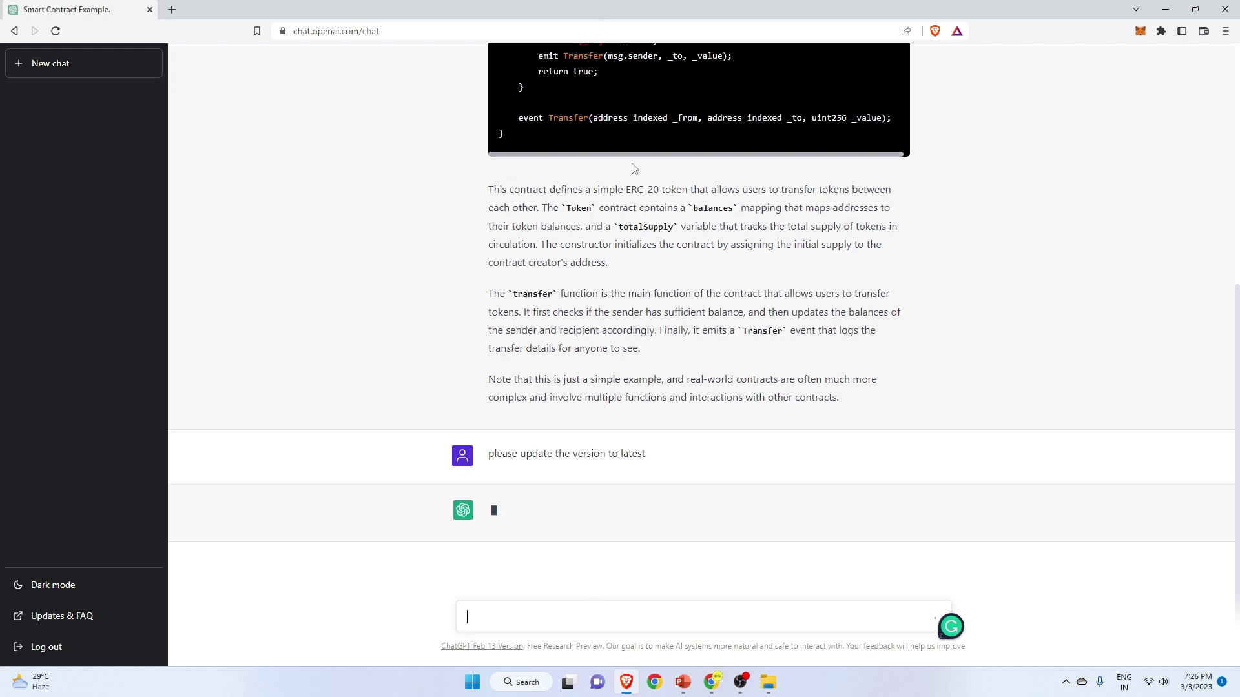
Review the updated ^0.8.7 reply, highlighting its September 2021 note.
{"action": "scroll", "coordinate": [610, 149], "scroll_direction": "up", "scroll_amount": 4}
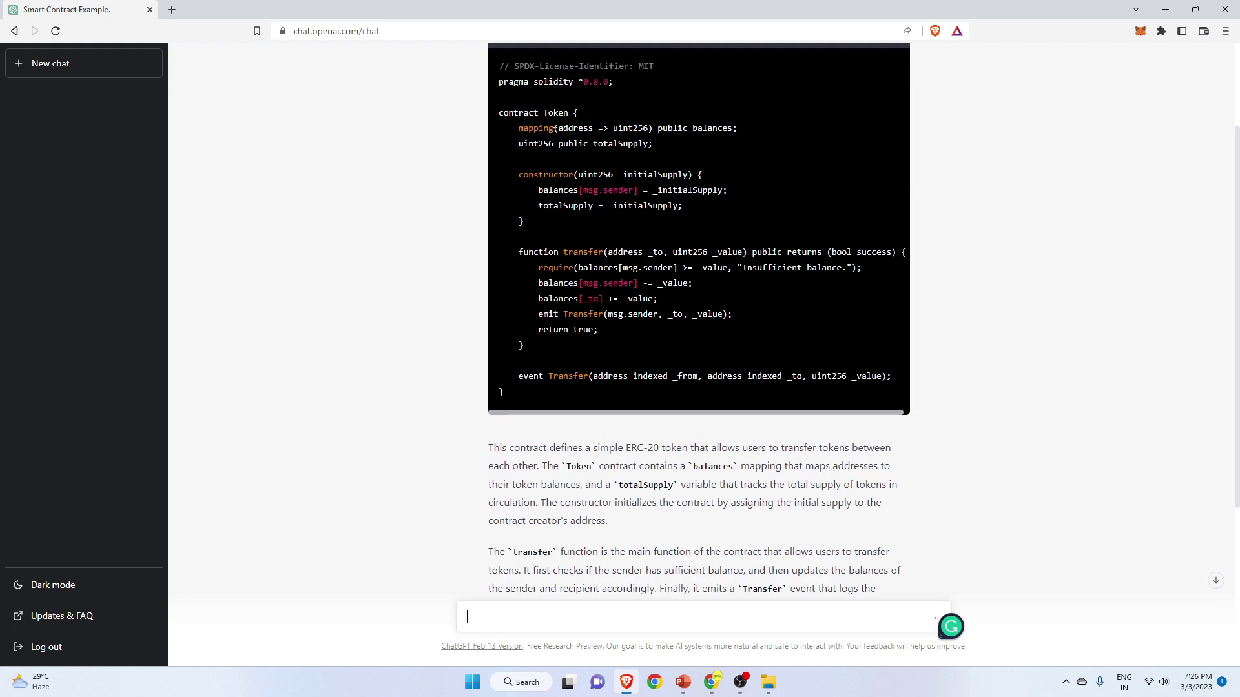
{"action": "scroll", "coordinate": [581, 258], "scroll_direction": "down", "scroll_amount": 4}
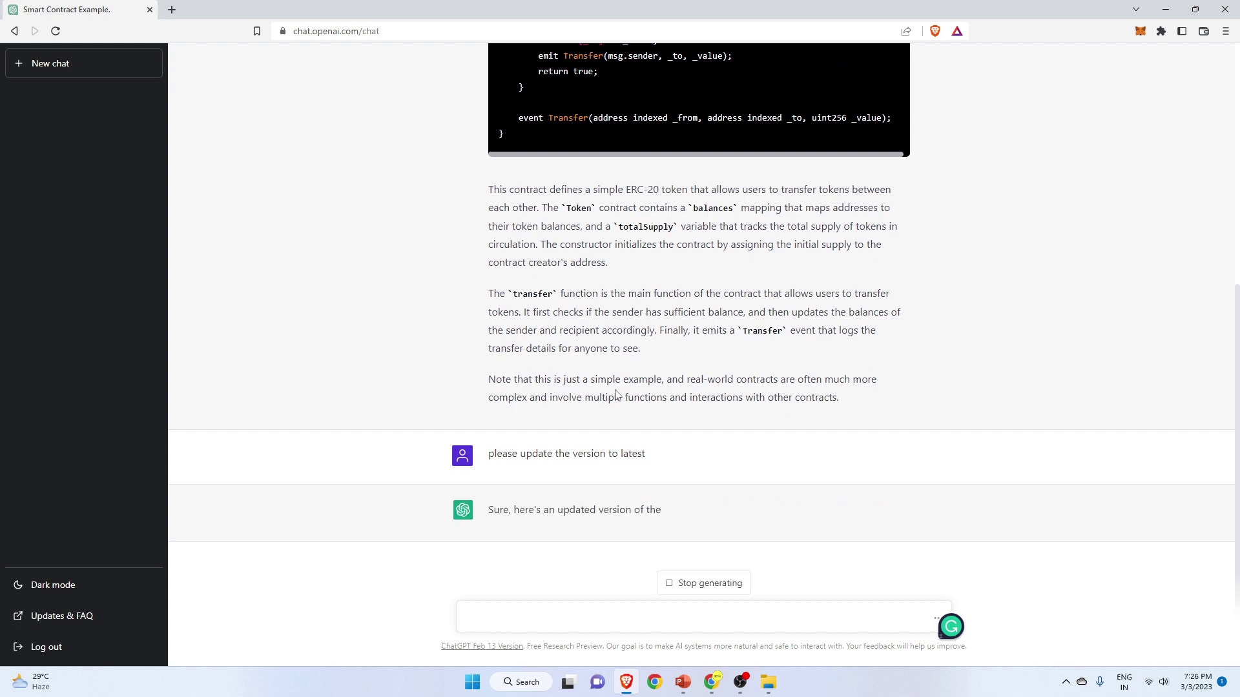
{"action": "left_click_drag", "start_coordinate": [570, 510], "coordinate": [805, 509]}
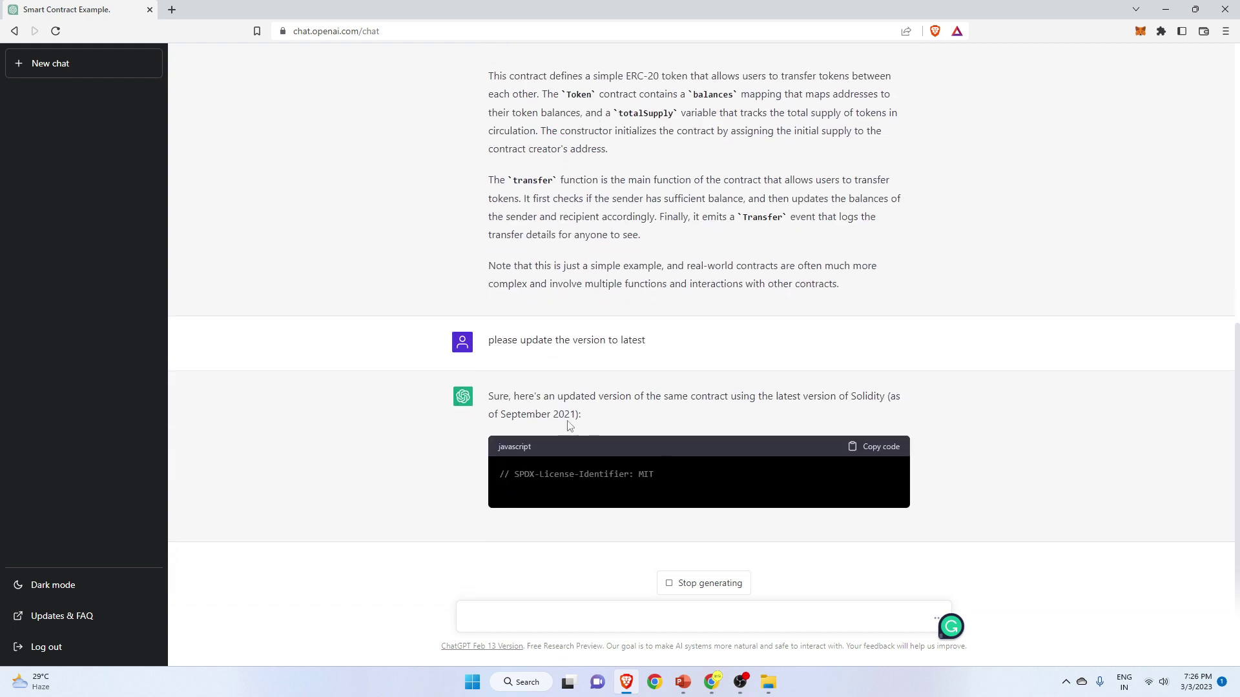
{"action": "left_click_drag", "start_coordinate": [568, 426], "coordinate": [584, 398]}
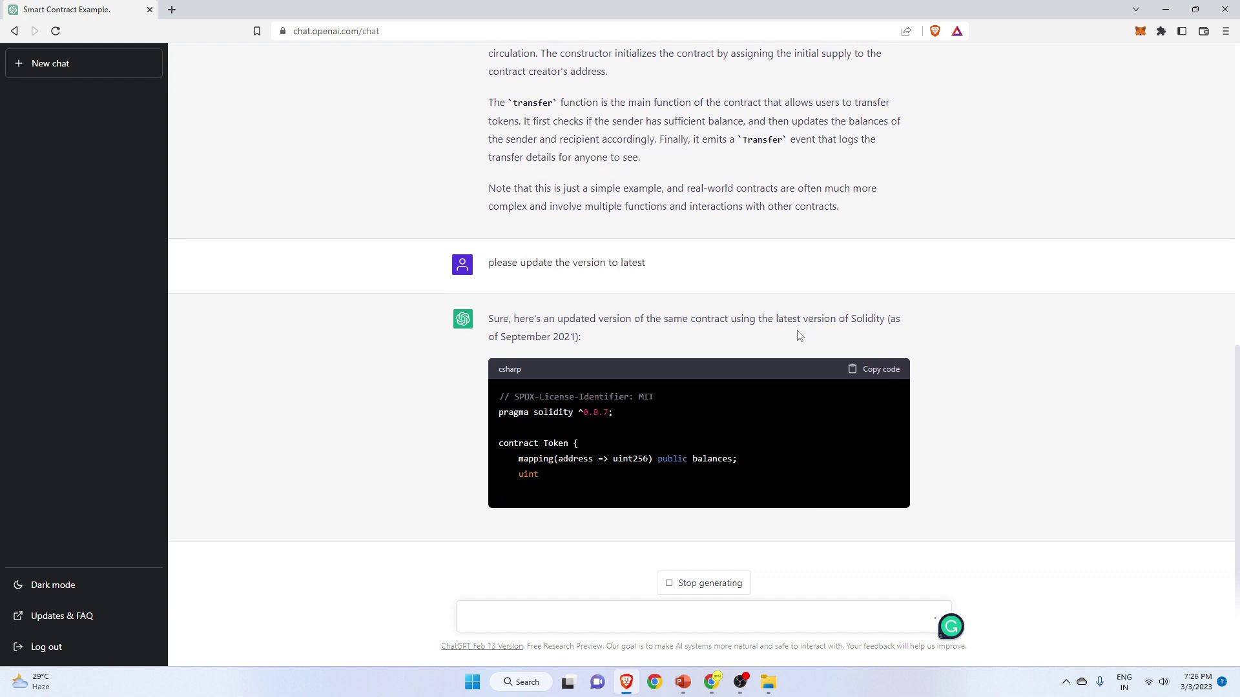
{"action": "left_click_drag", "start_coordinate": [767, 319], "coordinate": [944, 326]}
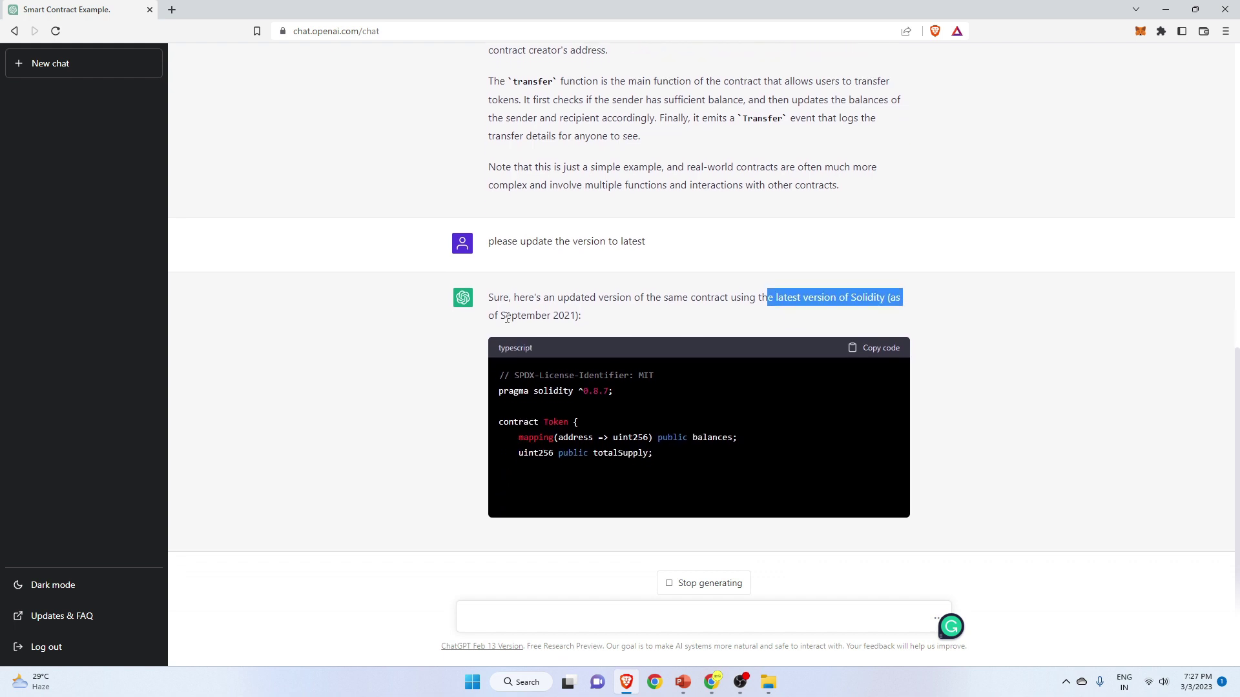